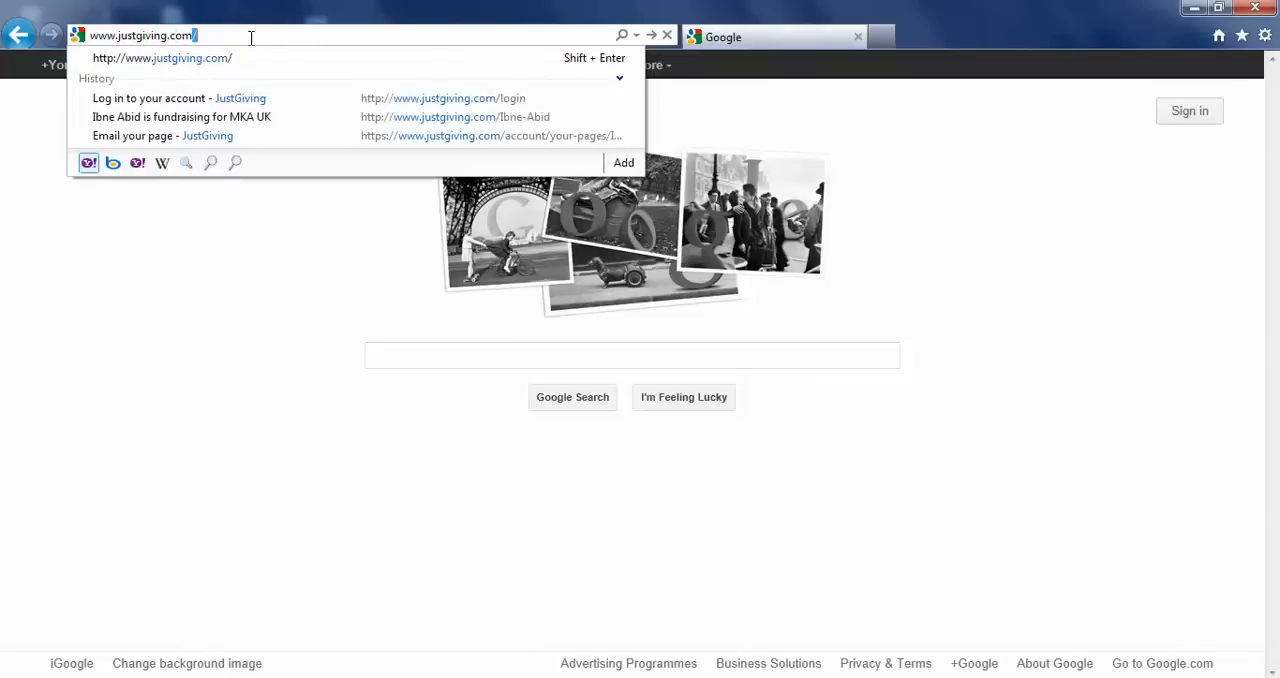
key("Return")
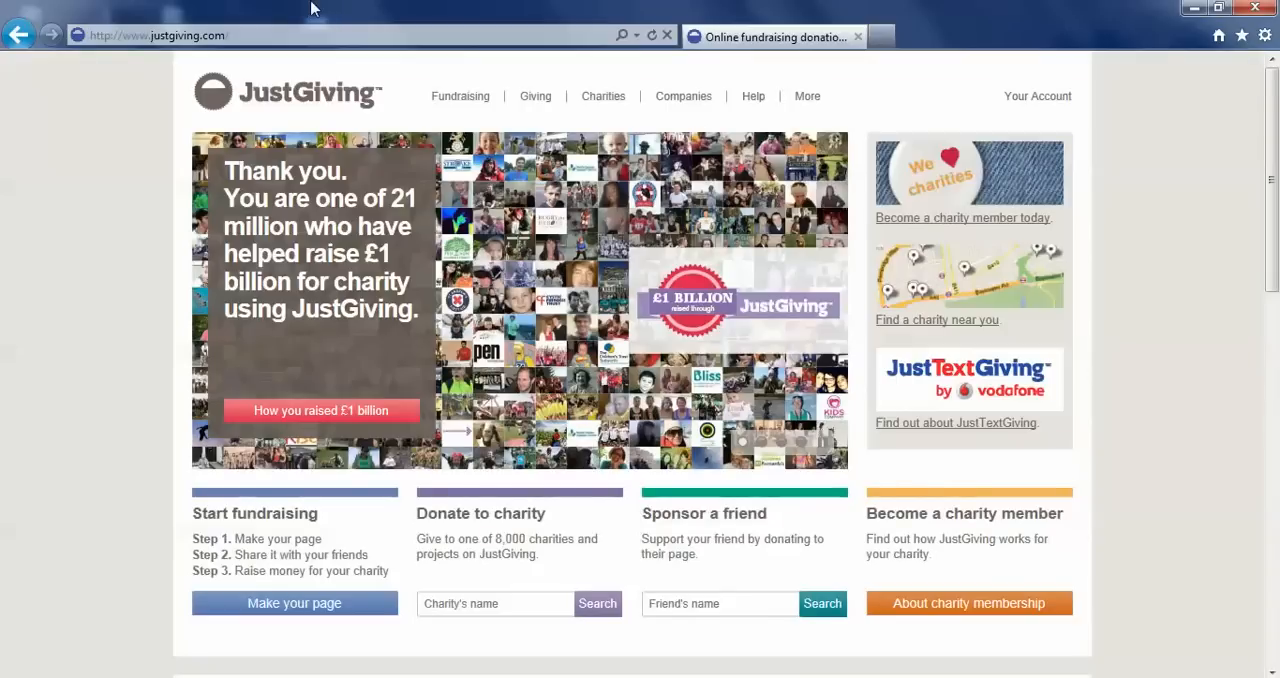
left_click(498, 605)
left_click_drag(1275, 208, 1249, 257)
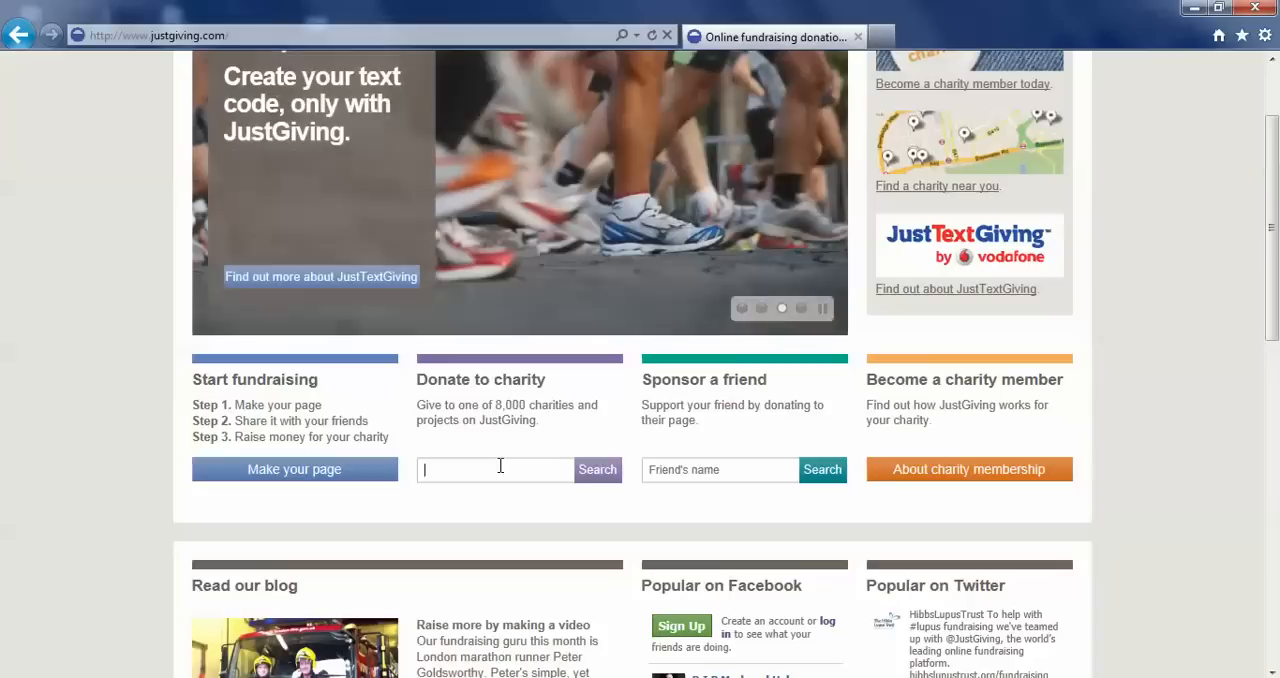
type("MKA UK")
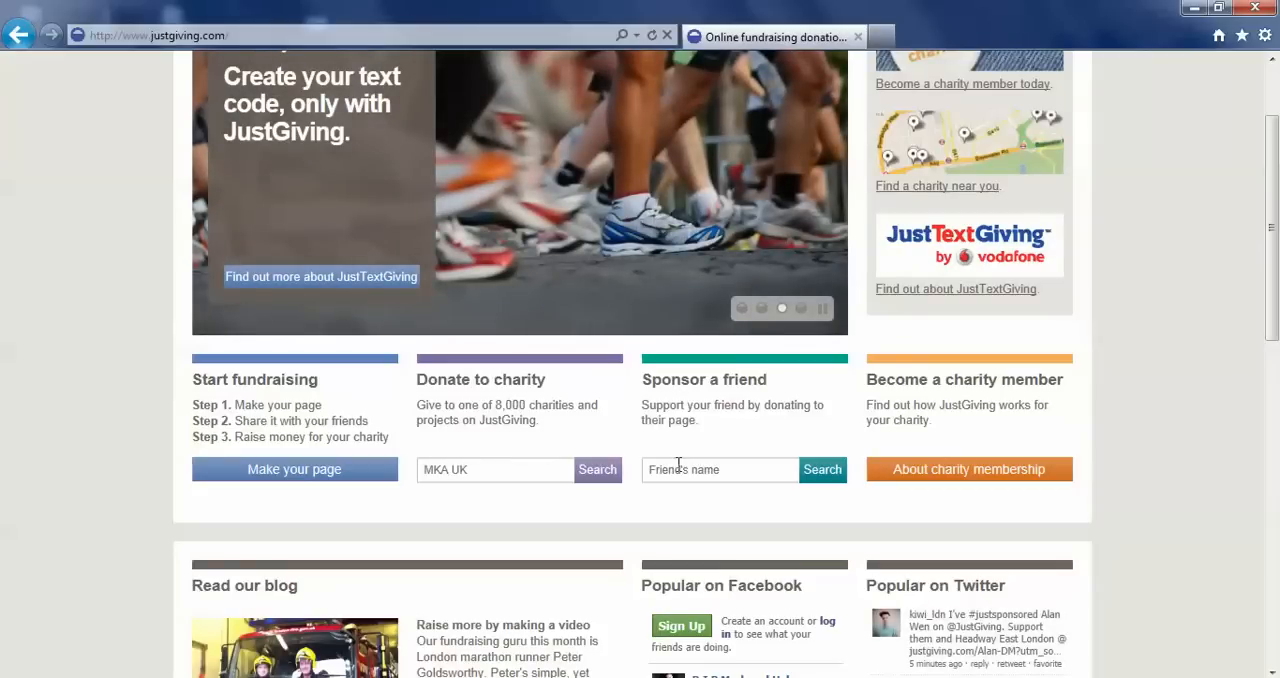
left_click(595, 478)
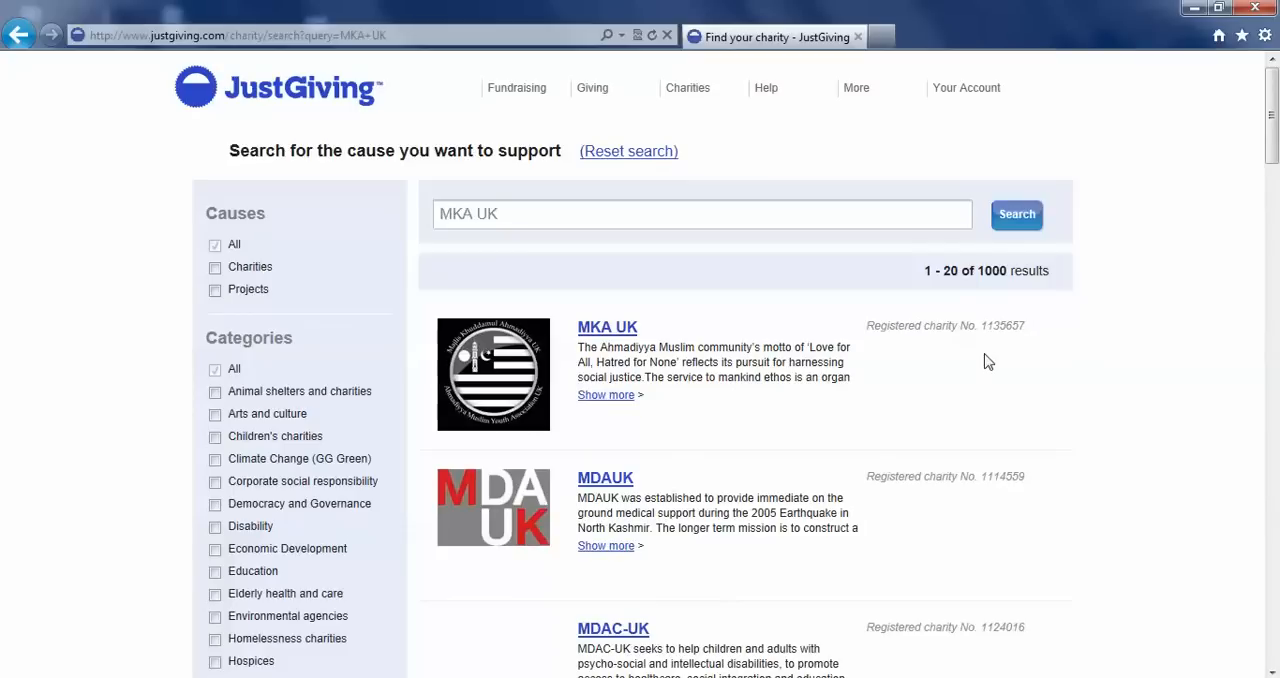
Open the MKA UK charity profile and start making a fundraising page for it.
left_click(600, 335)
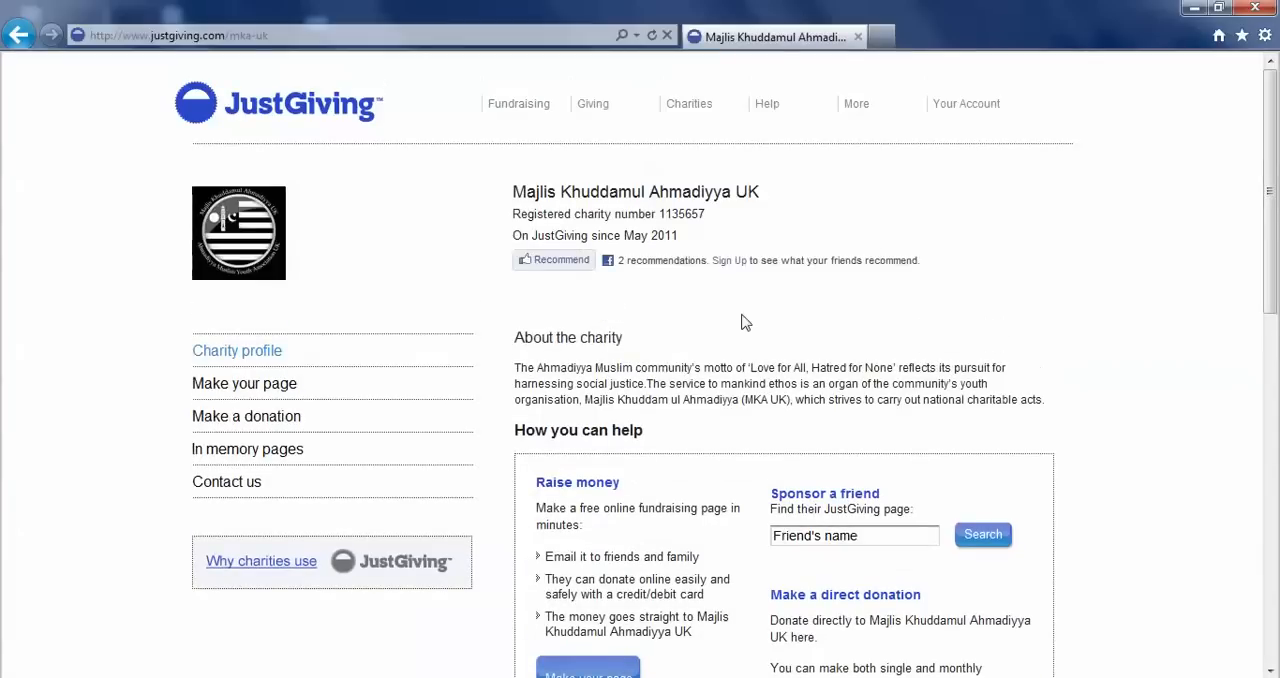
left_click_drag(1272, 198, 1274, 328)
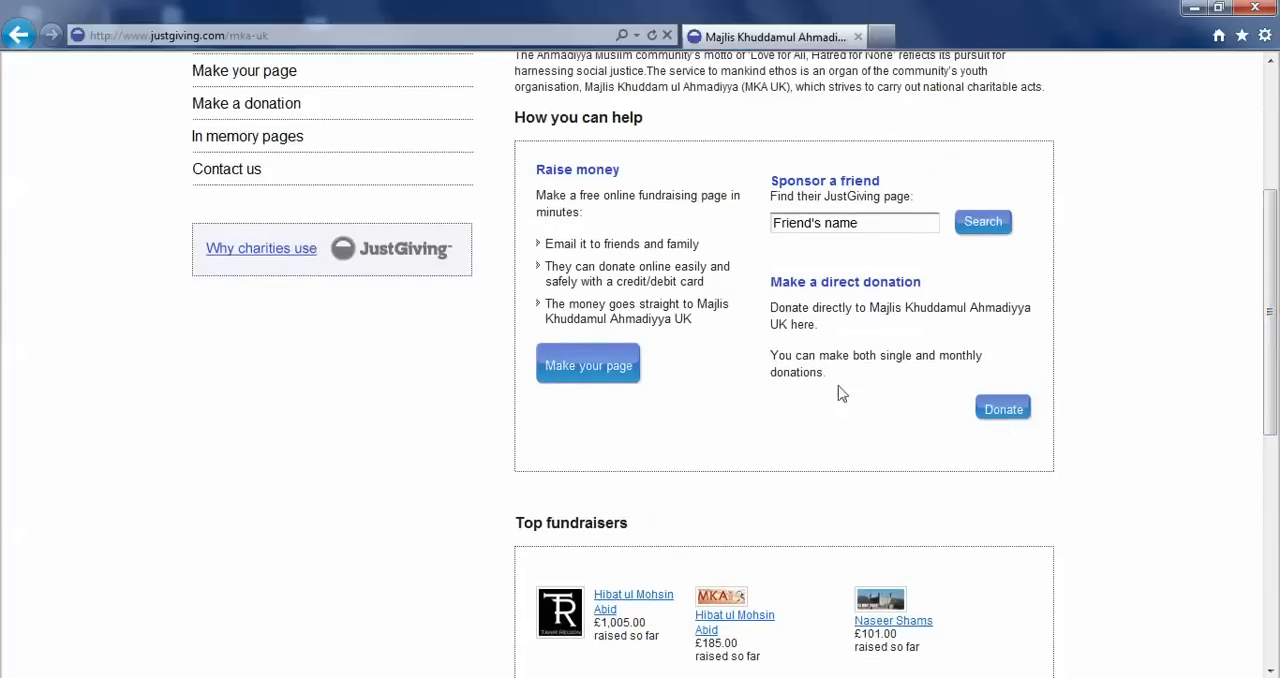
left_click(590, 370)
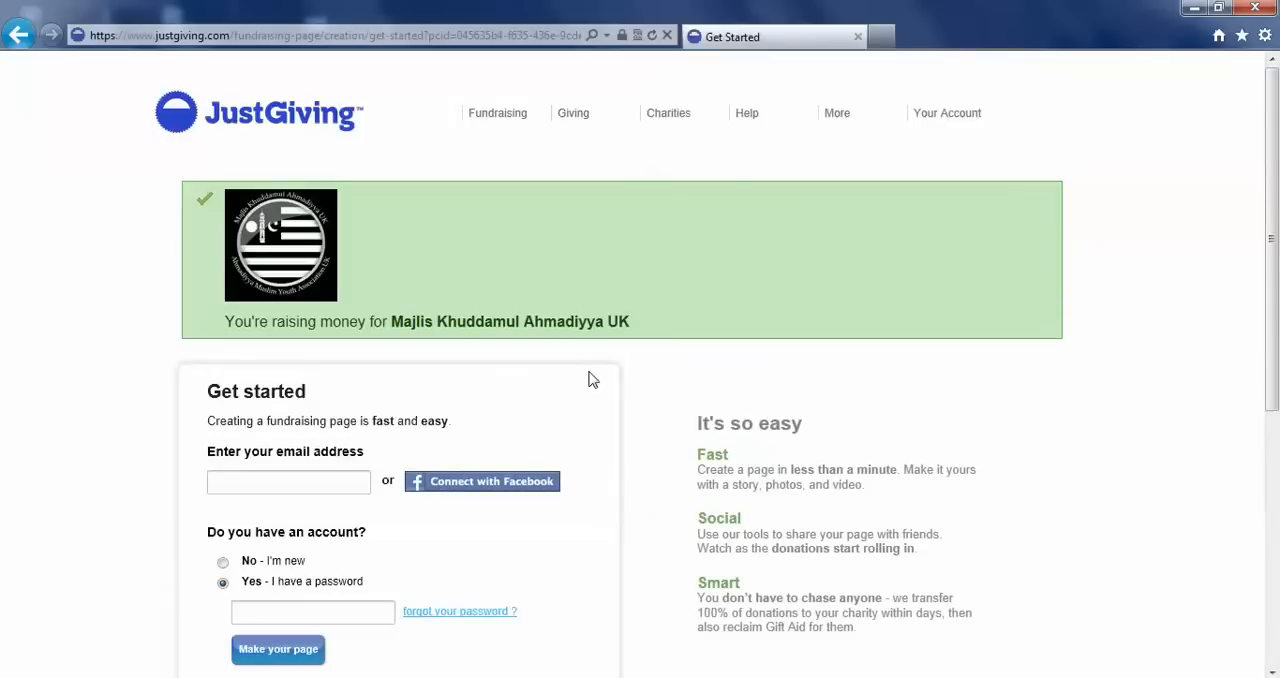
Mark the fundraiser as new without an account, enter their email address and continue to make the page.
left_click_drag(1276, 208, 1275, 278)
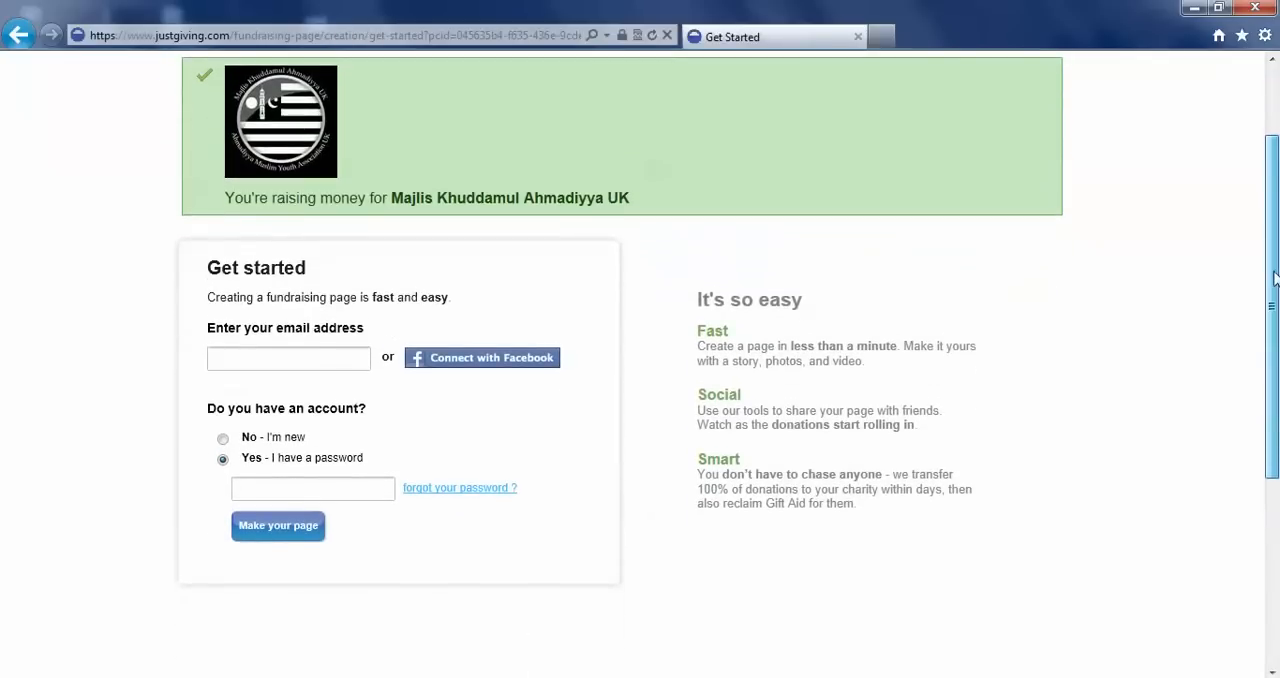
left_click(223, 440)
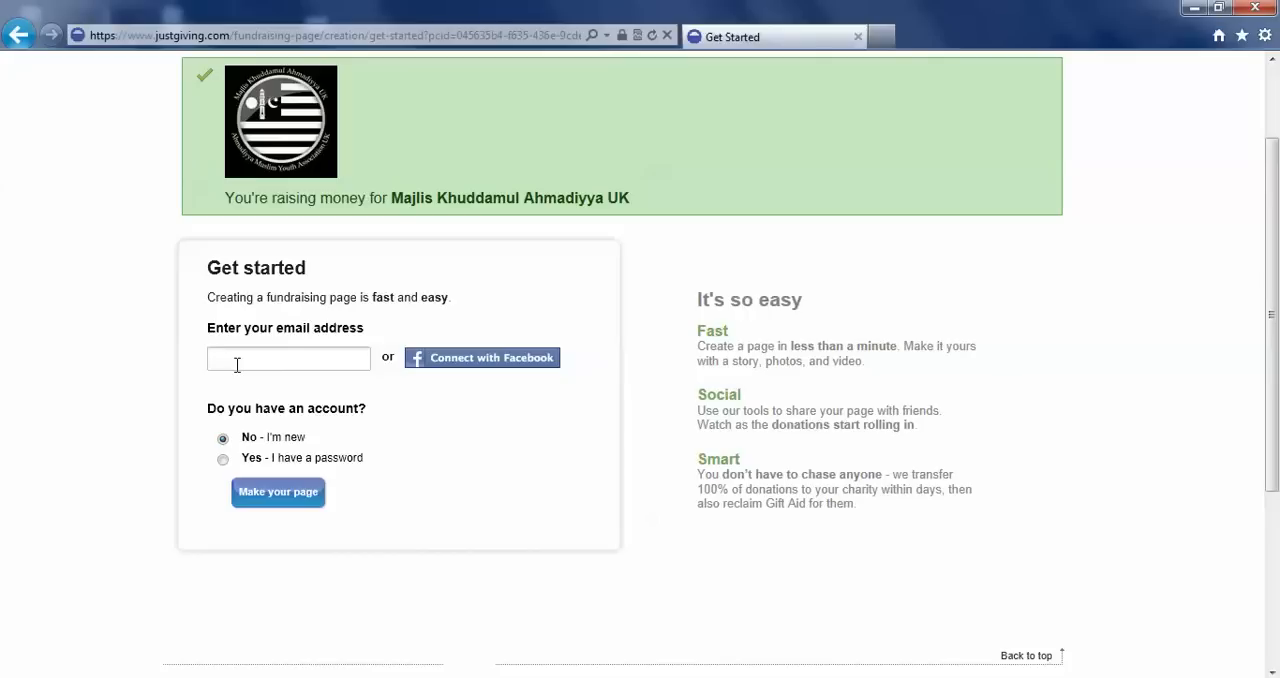
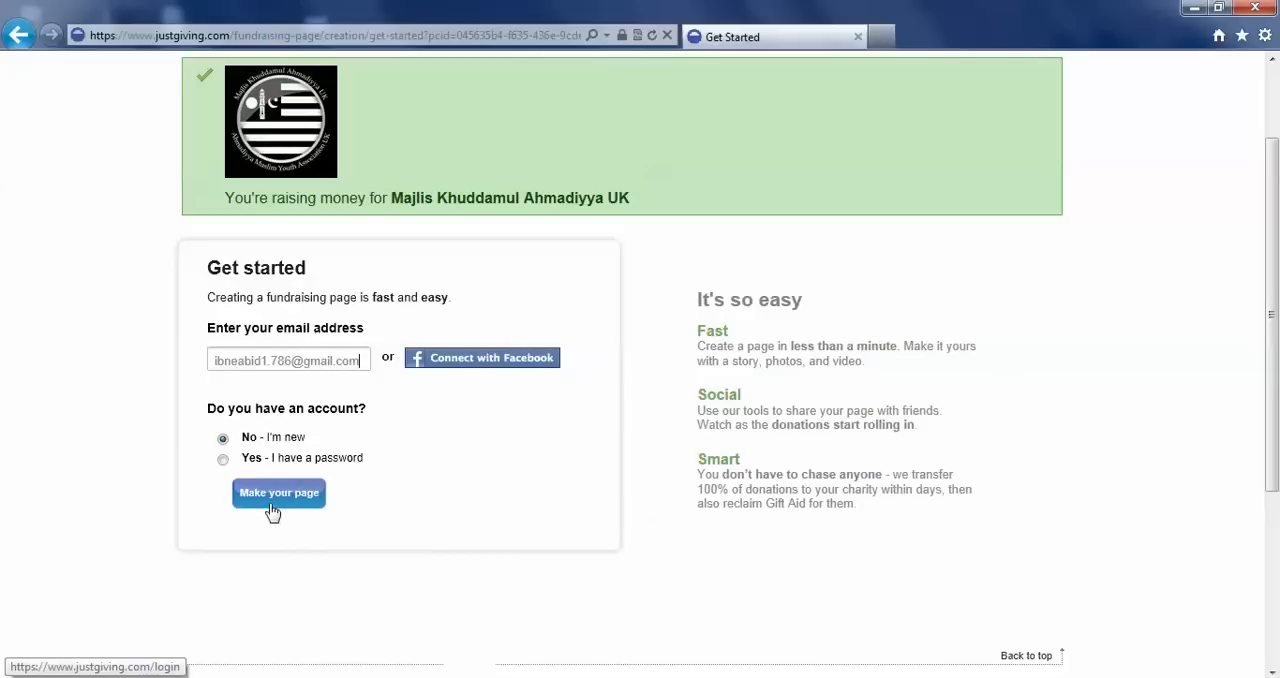
left_click(272, 495)
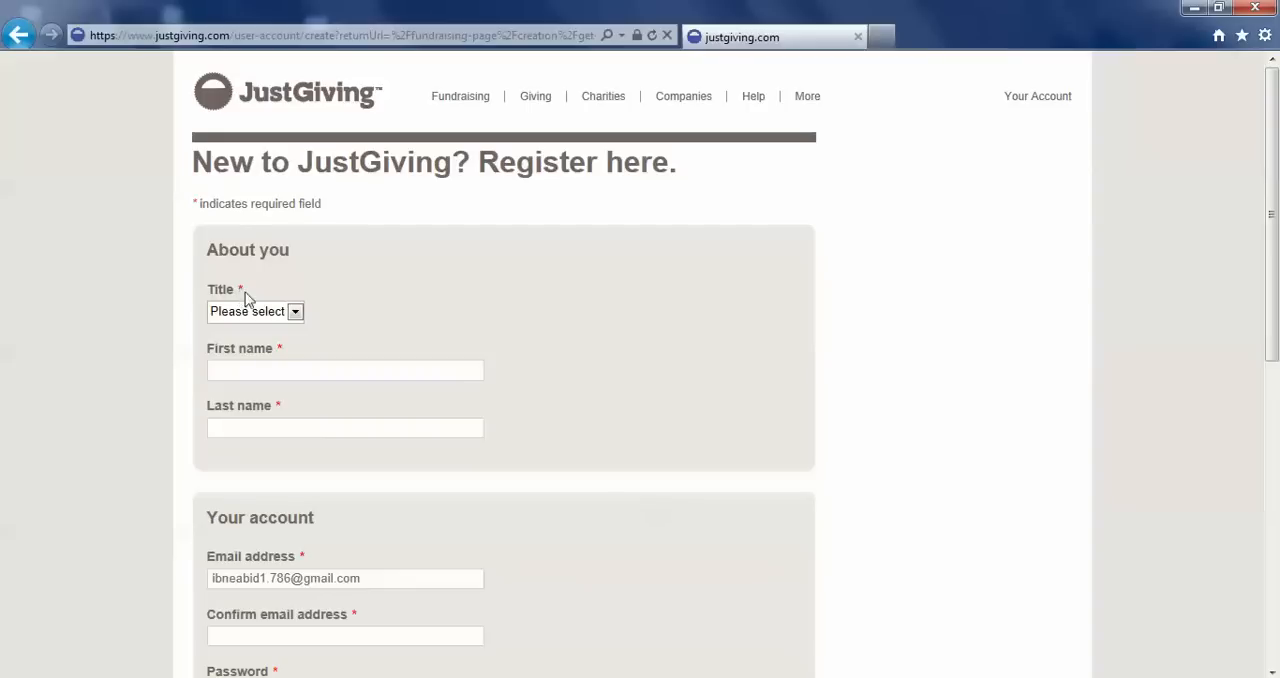
Set the title to Mr and fill in the fundraiser's first and last name in the registration form.
scroll(1160, 294, "down", 1)
left_click_drag(1273, 283, 1273, 265)
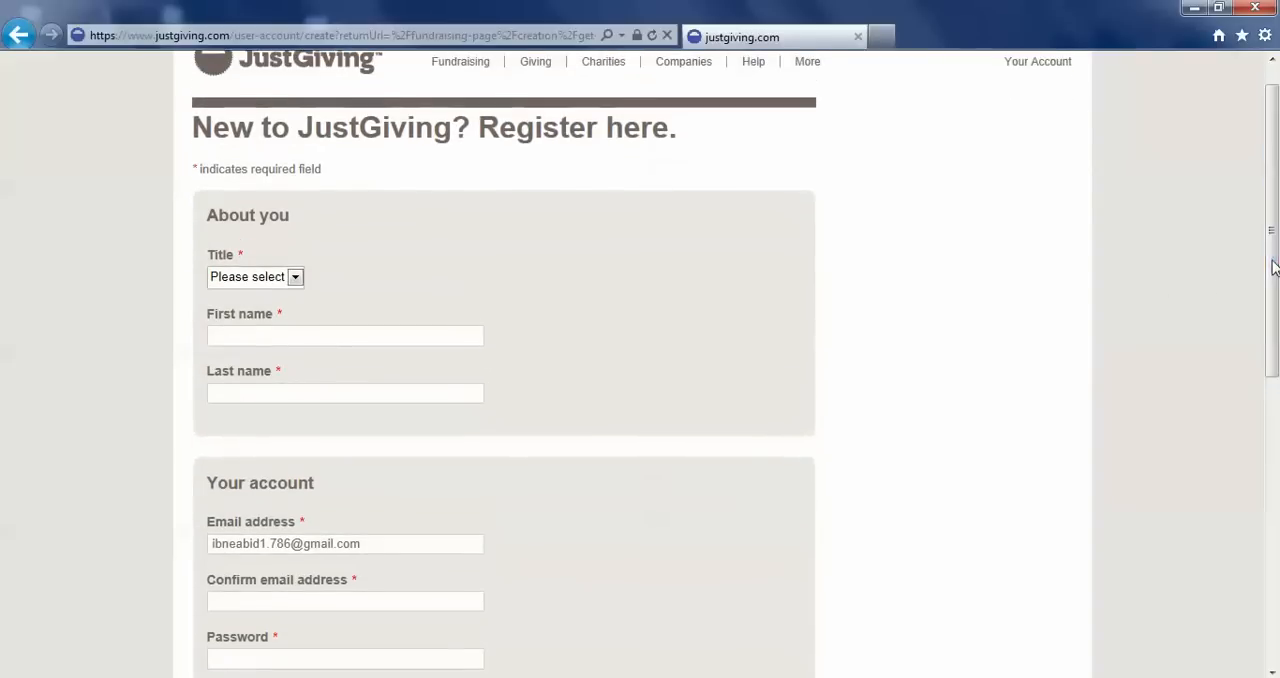
left_click(257, 277)
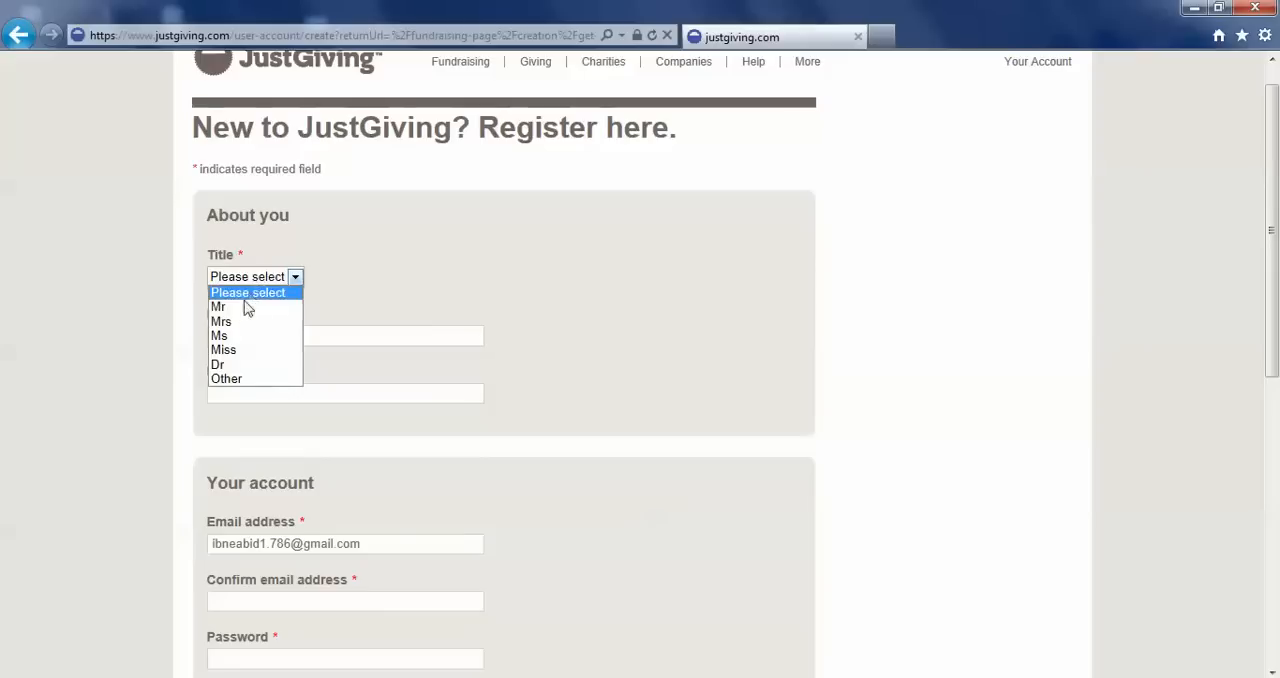
left_click(240, 307)
left_click(220, 337)
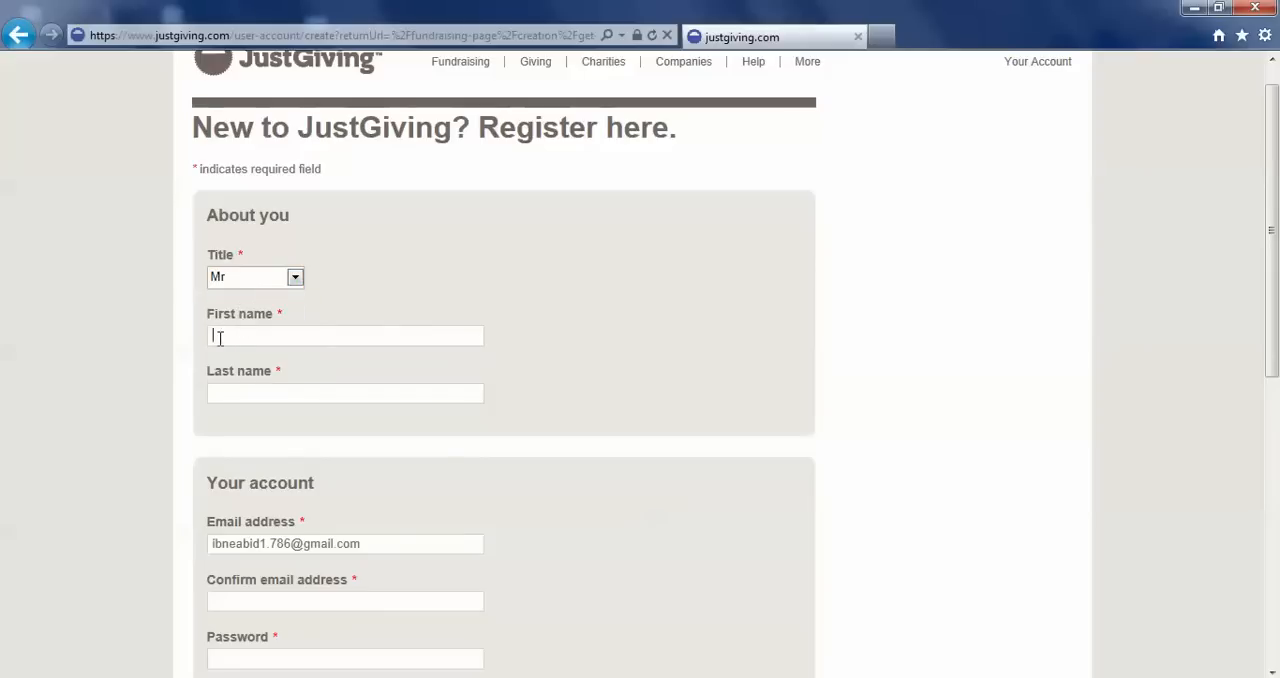
key("Tab")
Re-enter the account email address in the email confirmation field.
left_click_drag(1277, 280, 1228, 381)
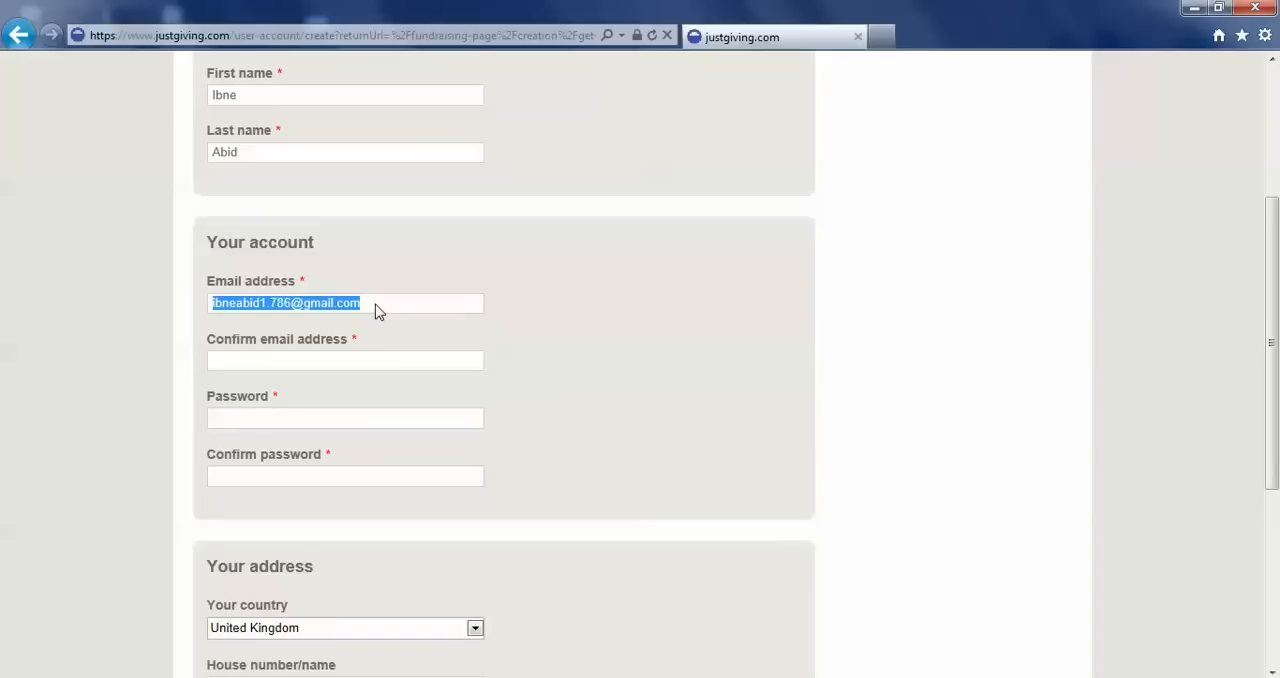
left_click(296, 360)
type("o")
key("BackSpace")
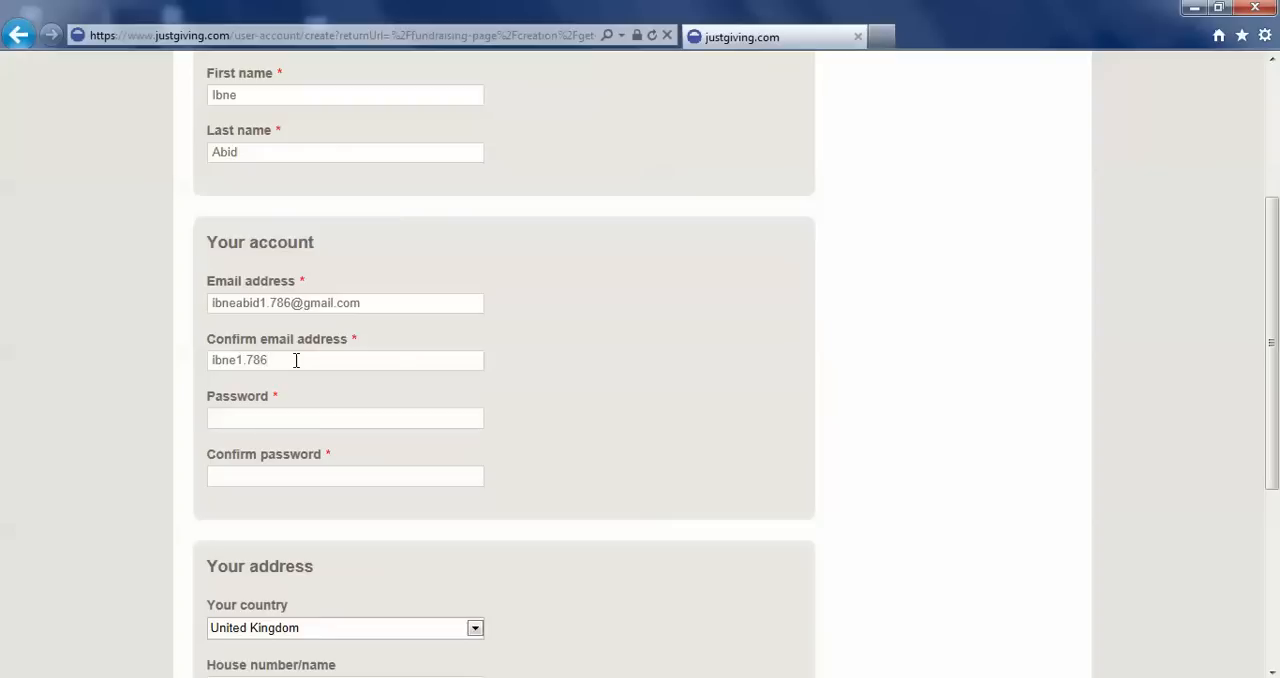
Enter the account password and repeat it in the password confirmation field.
key("Tab")
type("**************")
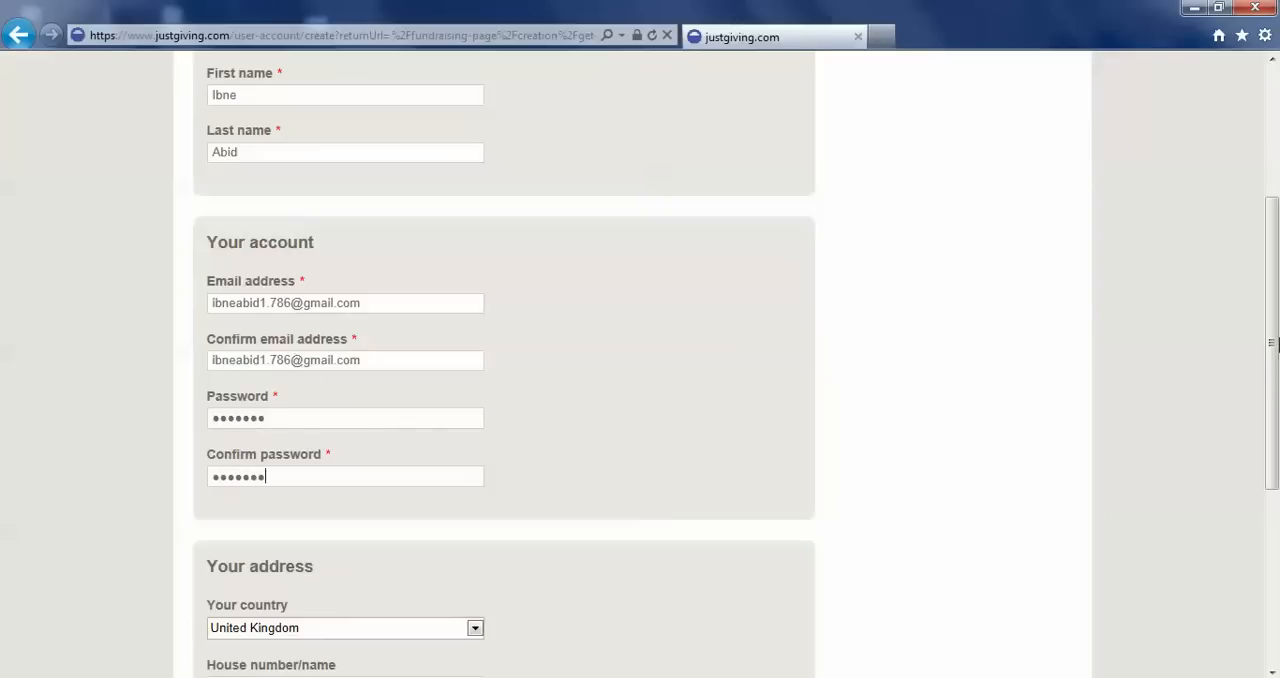
Look up the home address by entering the postcode, and use the Baitul Futuh Mosque entry from the found addresses.
scroll(275, 401, "down", 3)
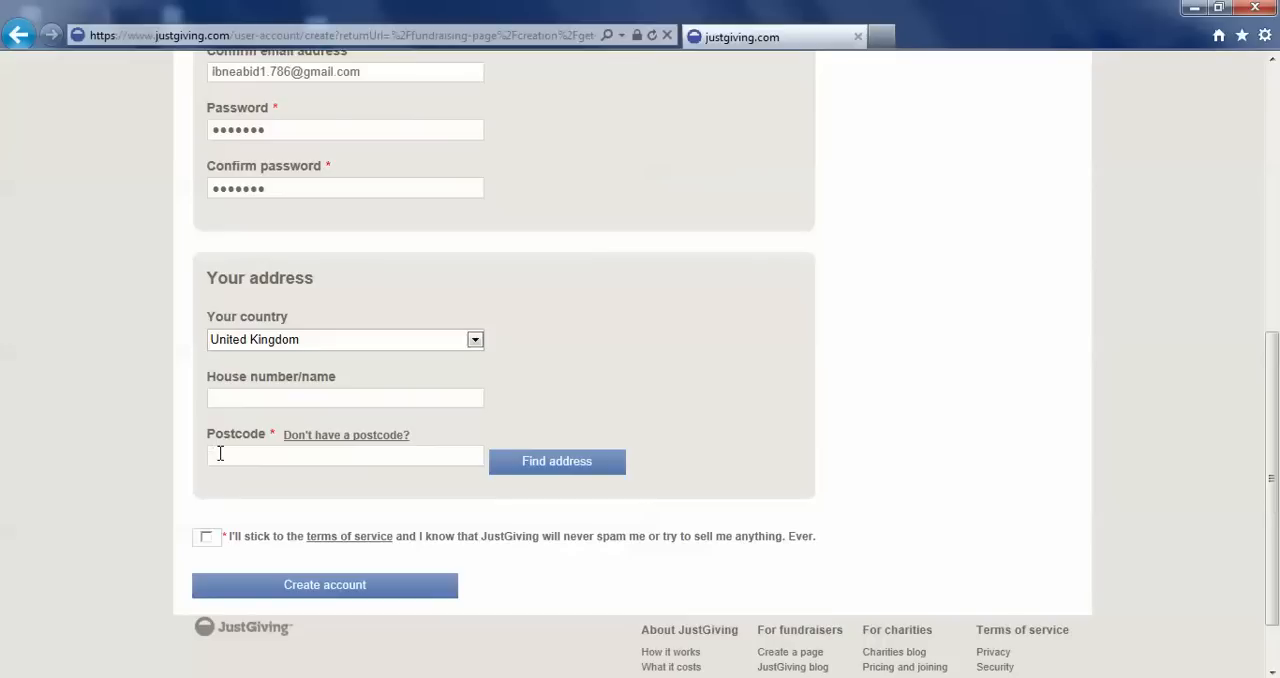
type("SM4 5PT")
left_click(560, 465)
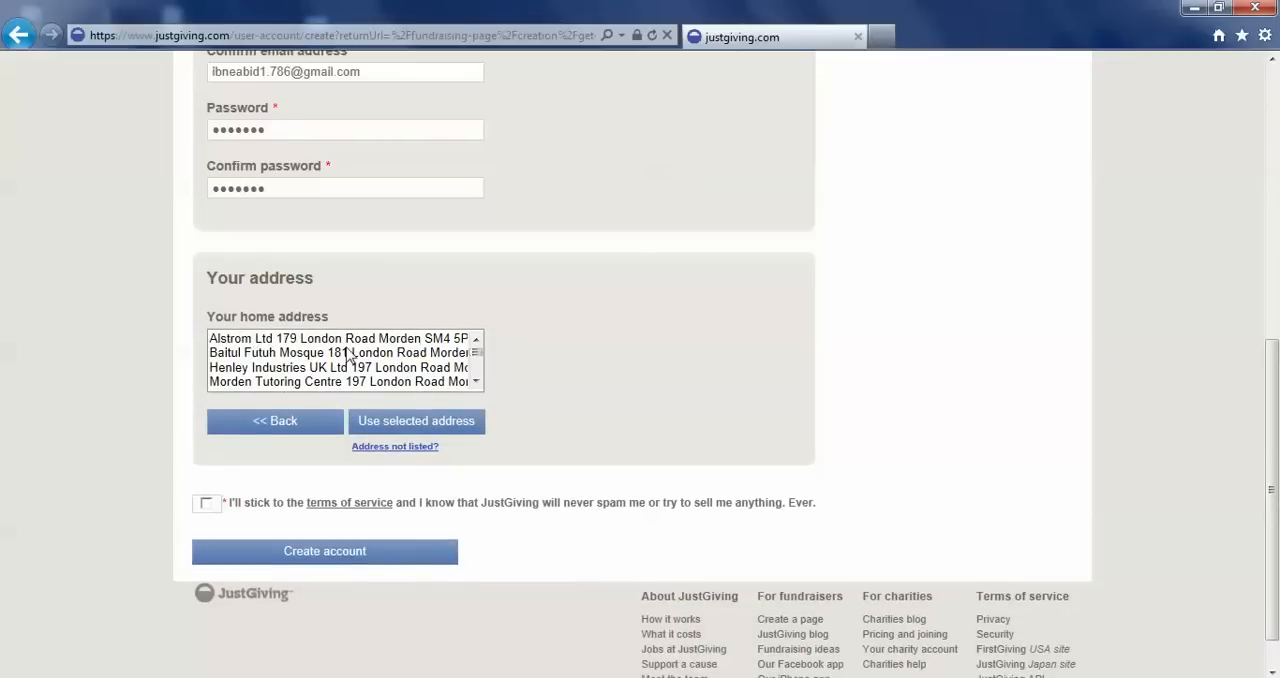
scroll(476, 358, "down", 4)
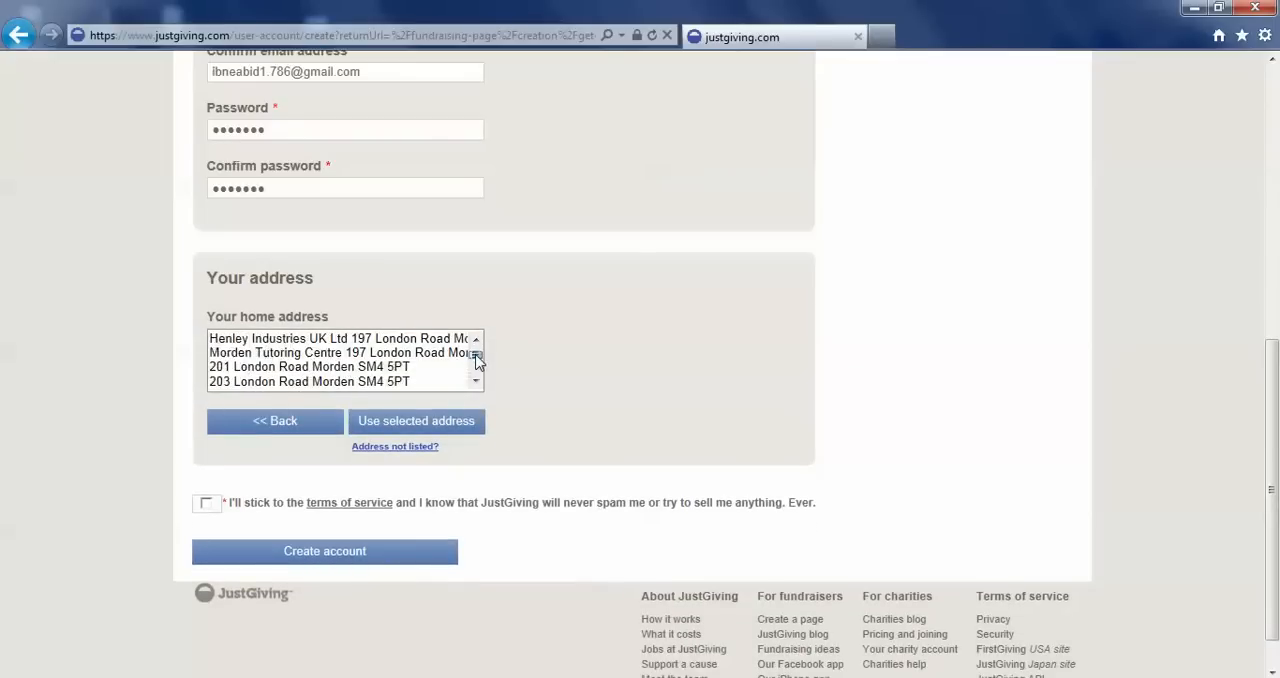
scroll(478, 358, "up", 4)
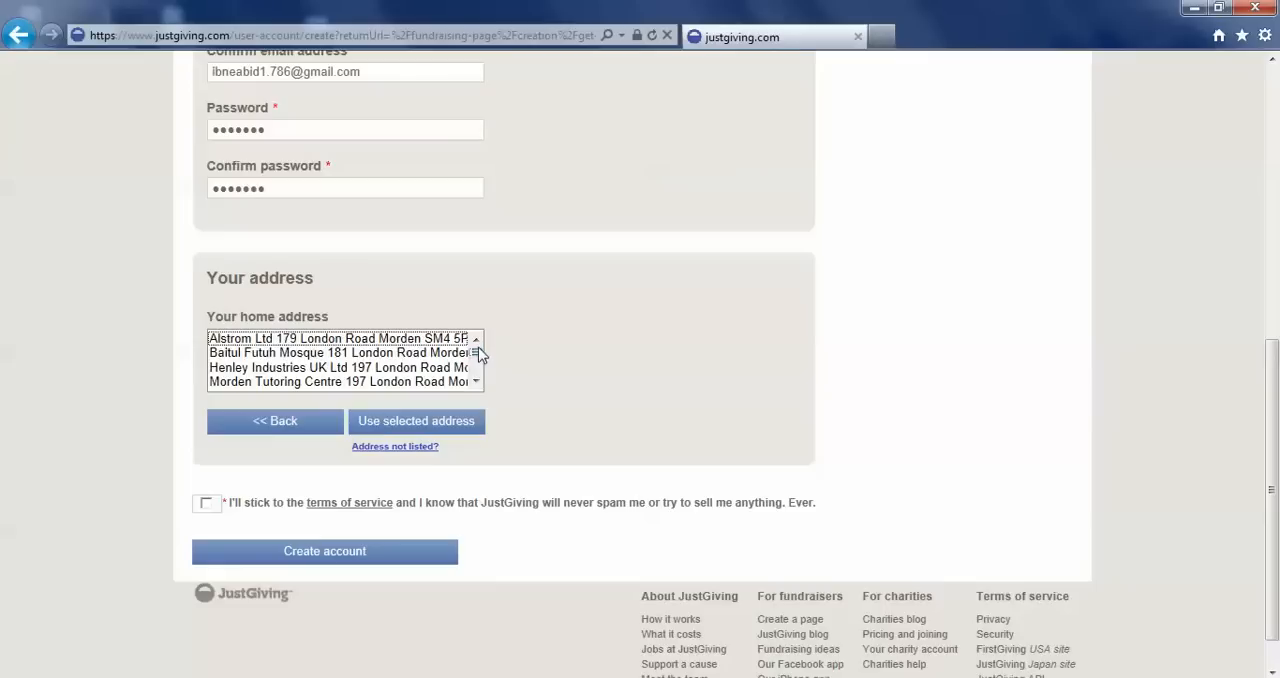
left_click(302, 356)
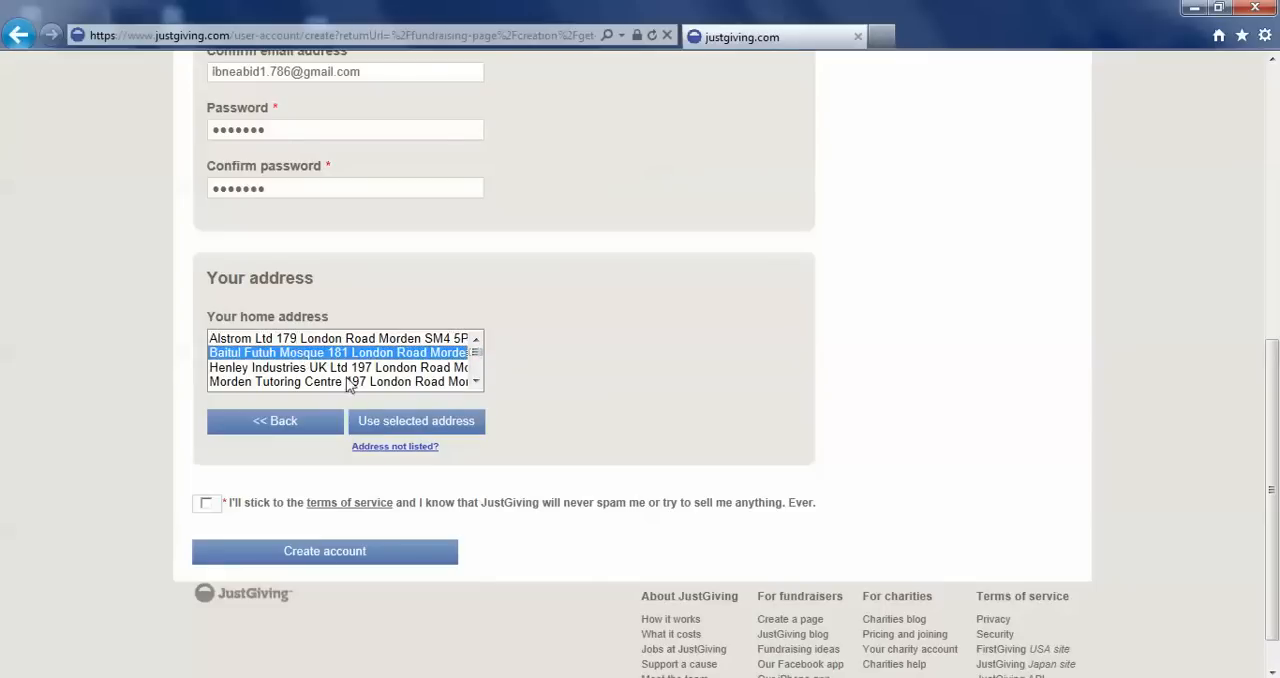
left_click(404, 424)
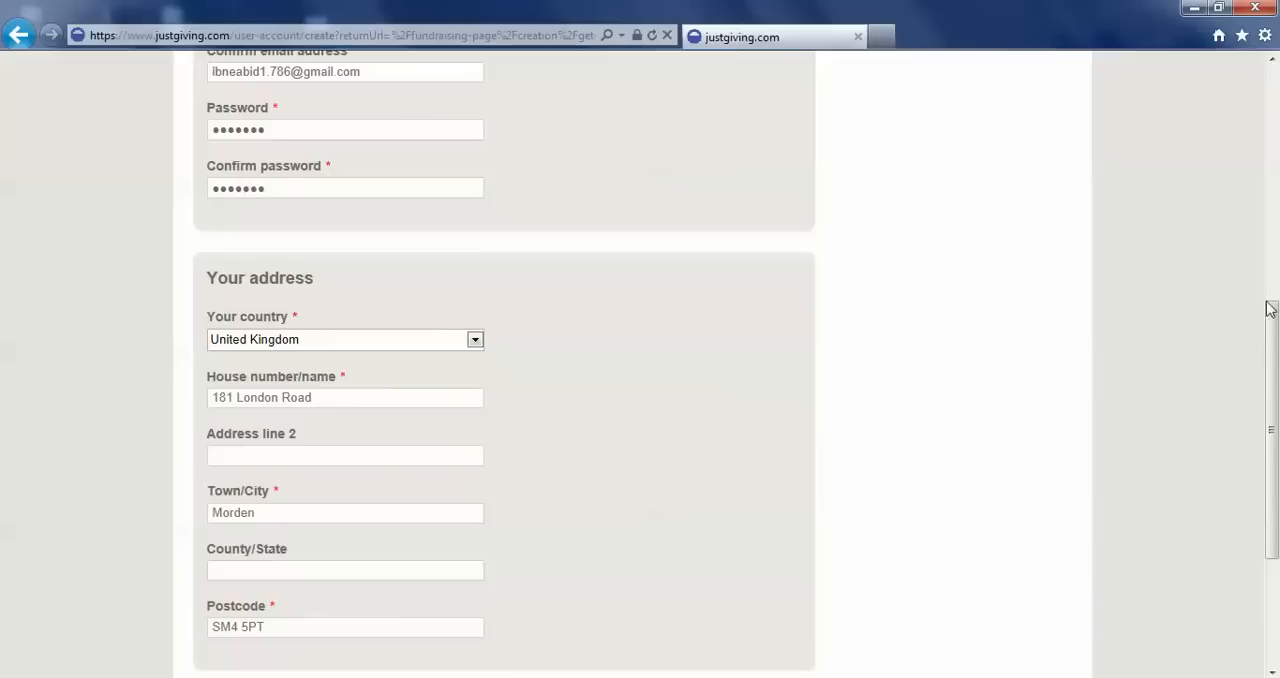
Agree to the terms of service and create the account.
left_click_drag(1270, 322, 1273, 437)
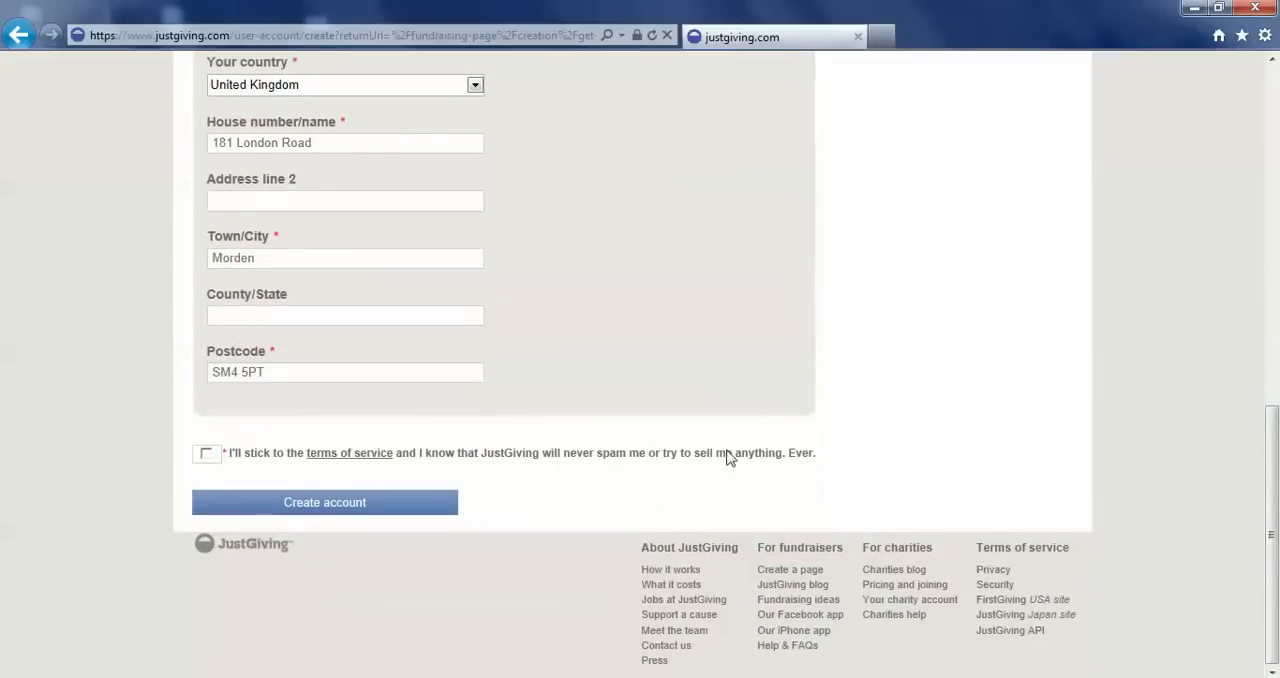
left_click(206, 456)
left_click(334, 513)
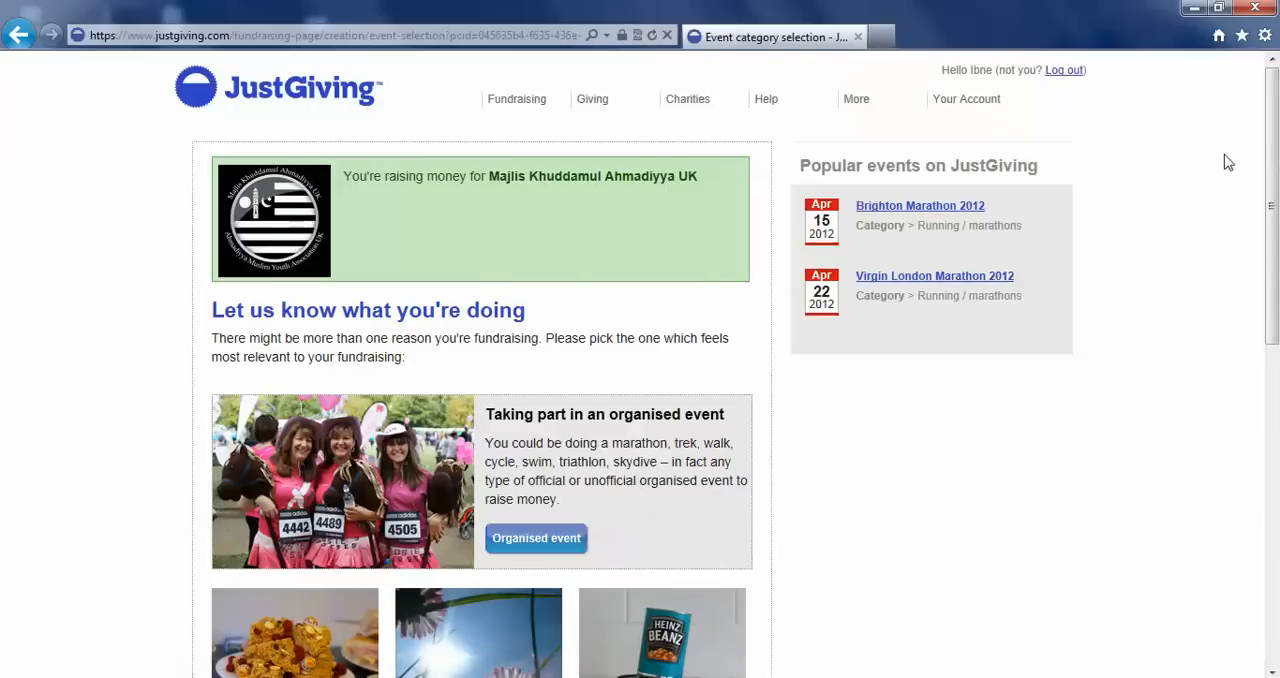
Choose taking part in an organised event as the fundraising reason and select MKA 10K Charity Challenge 2012.
mouse_move(1275, 153)
left_mouse_down()
mouse_move(1277, 178)
mouse_move(1277, 152)
left_mouse_up()
left_click_drag(1268, 209, 1272, 312)
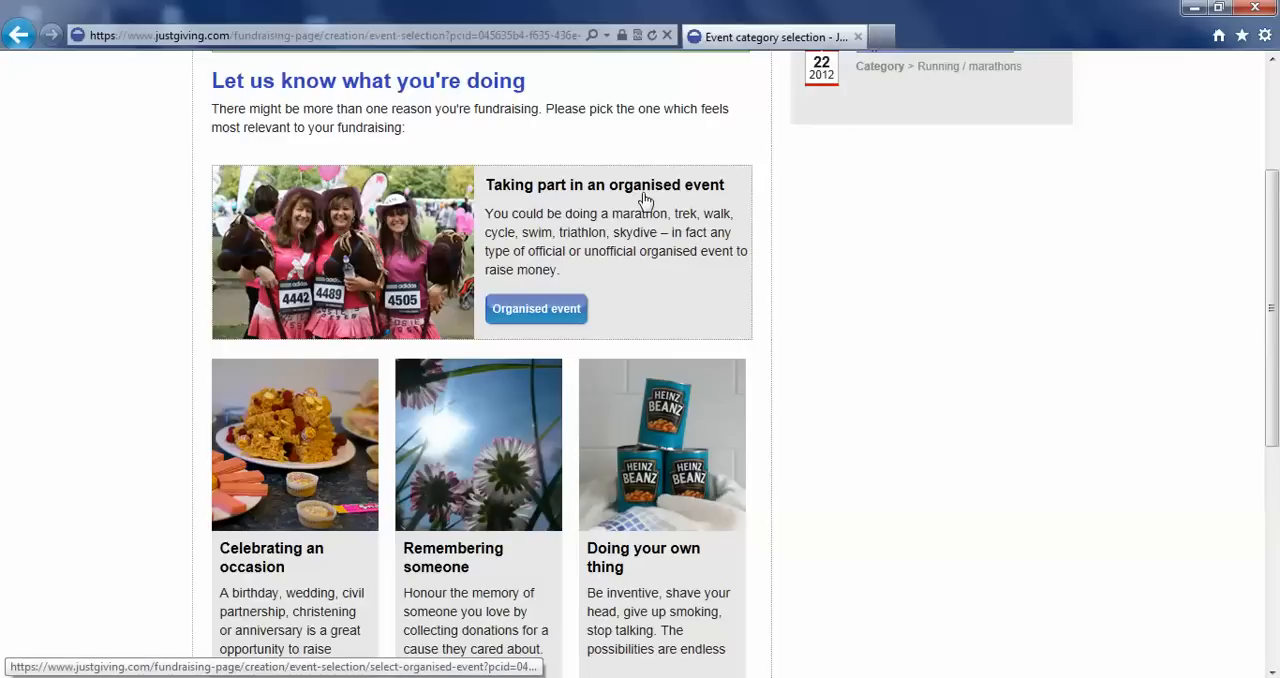
left_click(530, 322)
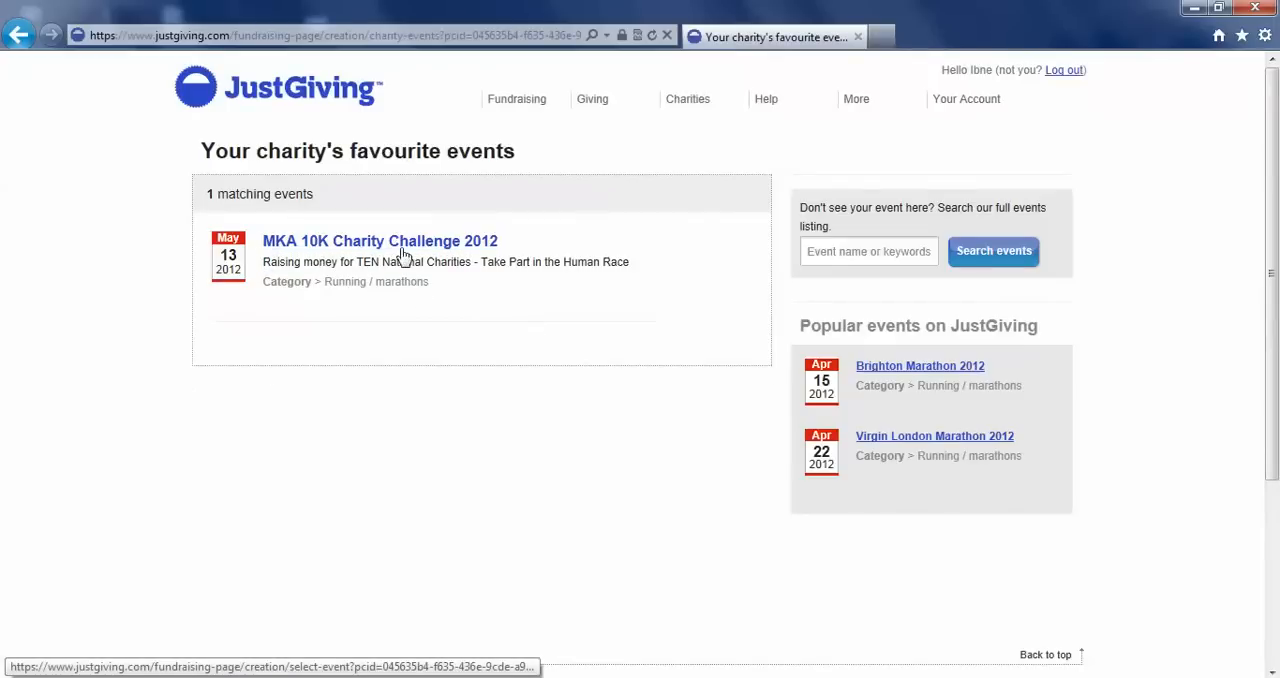
left_click(287, 251)
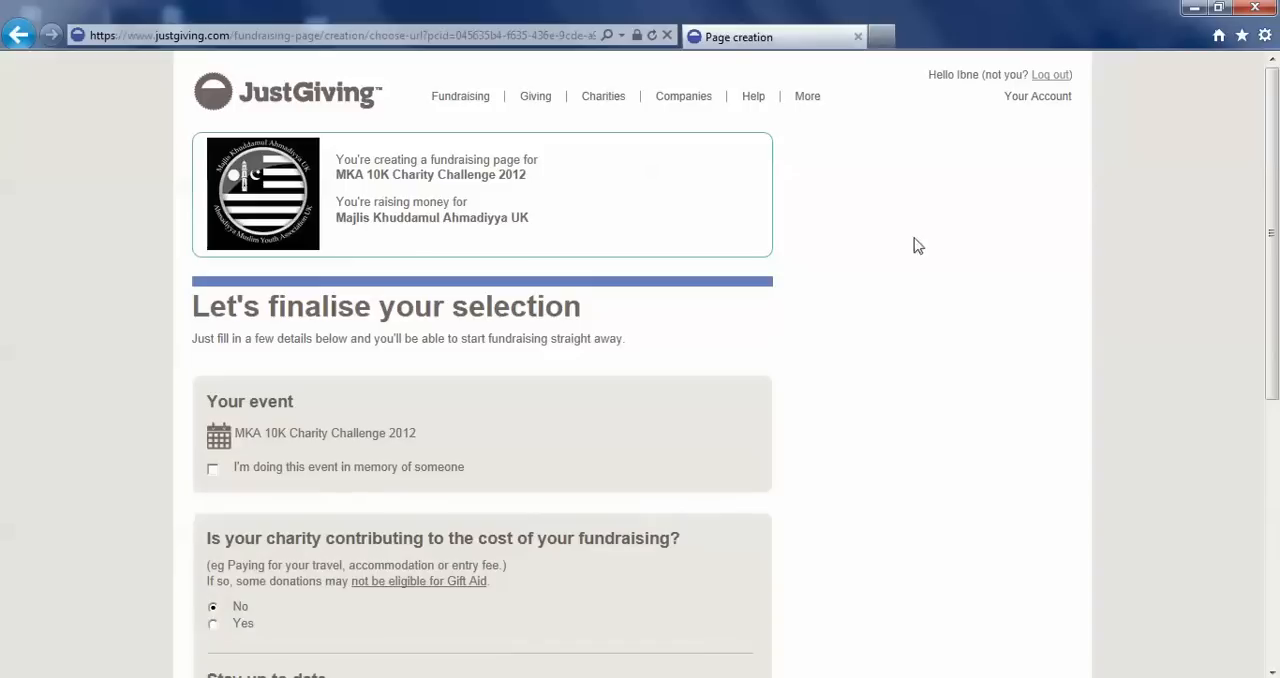
Opt in to the charity's news and create the fundraising page with the suggested web address.
left_click_drag(1277, 188, 1277, 299)
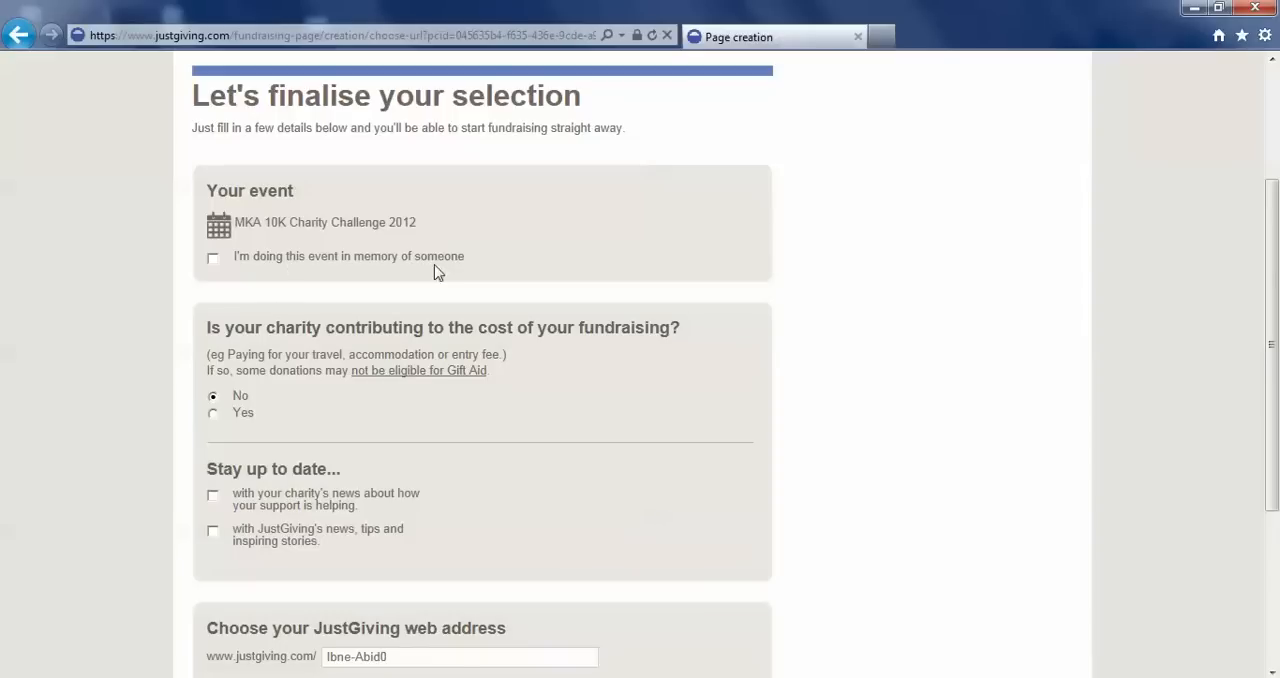
scroll(437, 272, "down", 1)
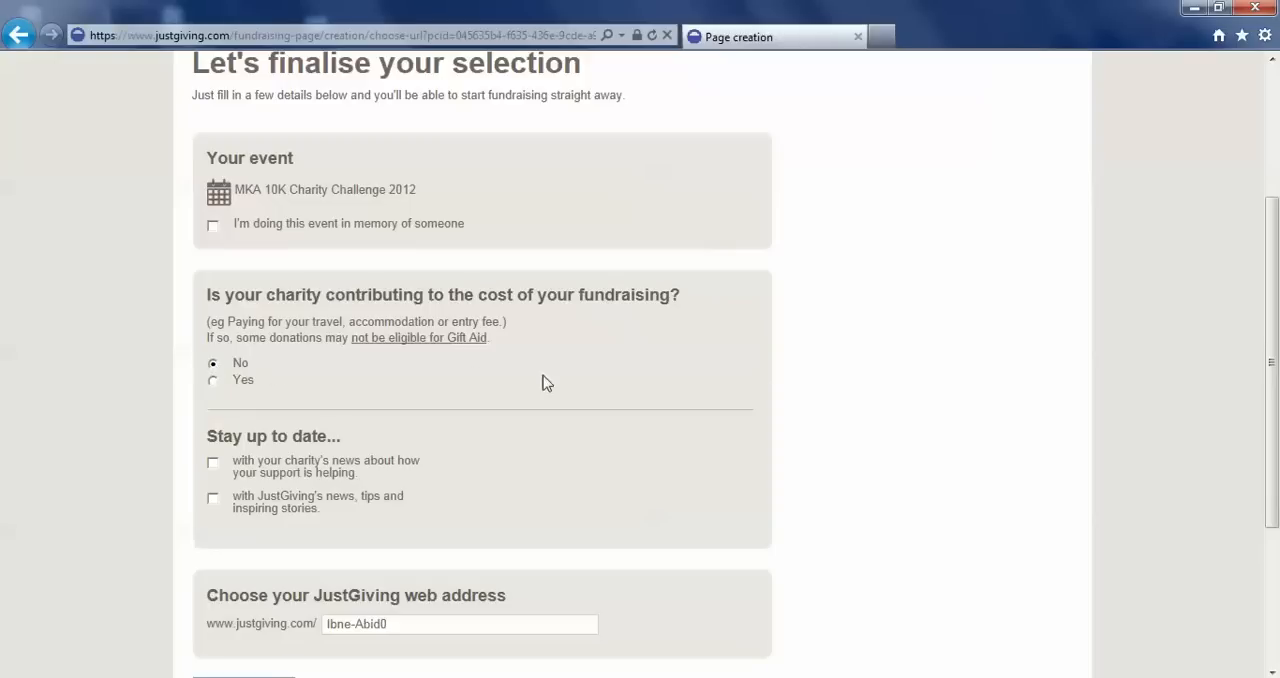
left_click_drag(1262, 295, 1267, 368)
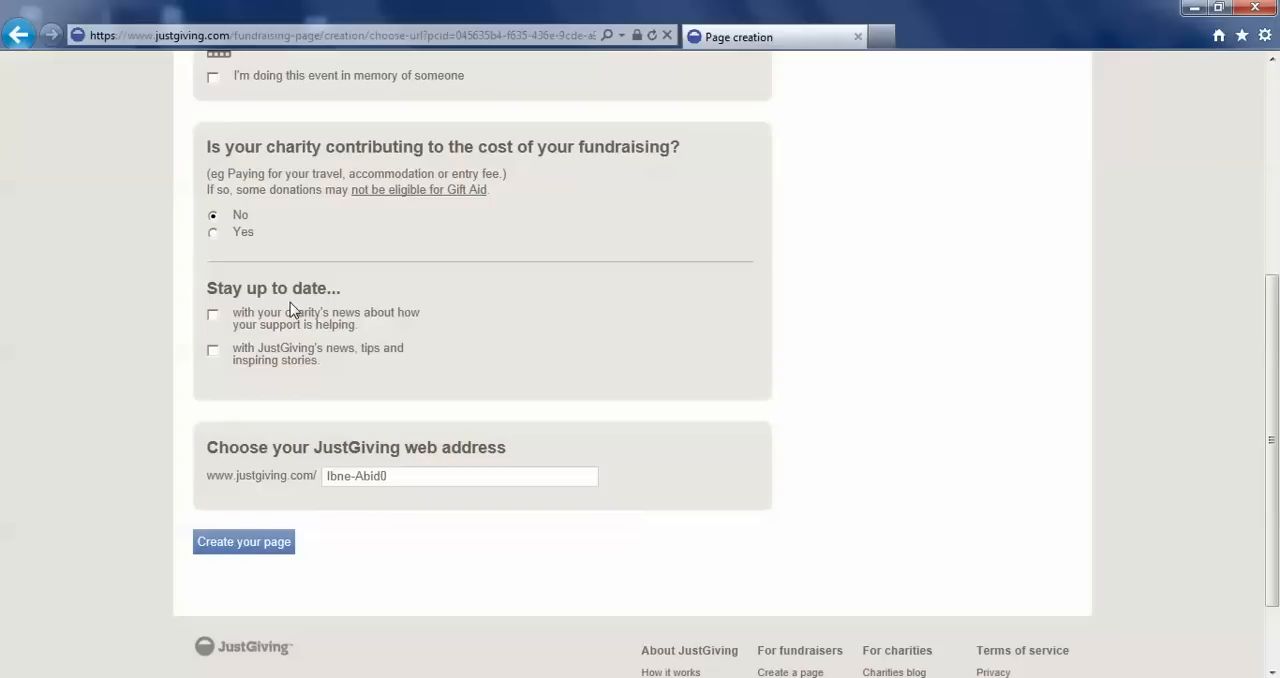
left_click(212, 316)
scroll(1220, 415, "down", 1)
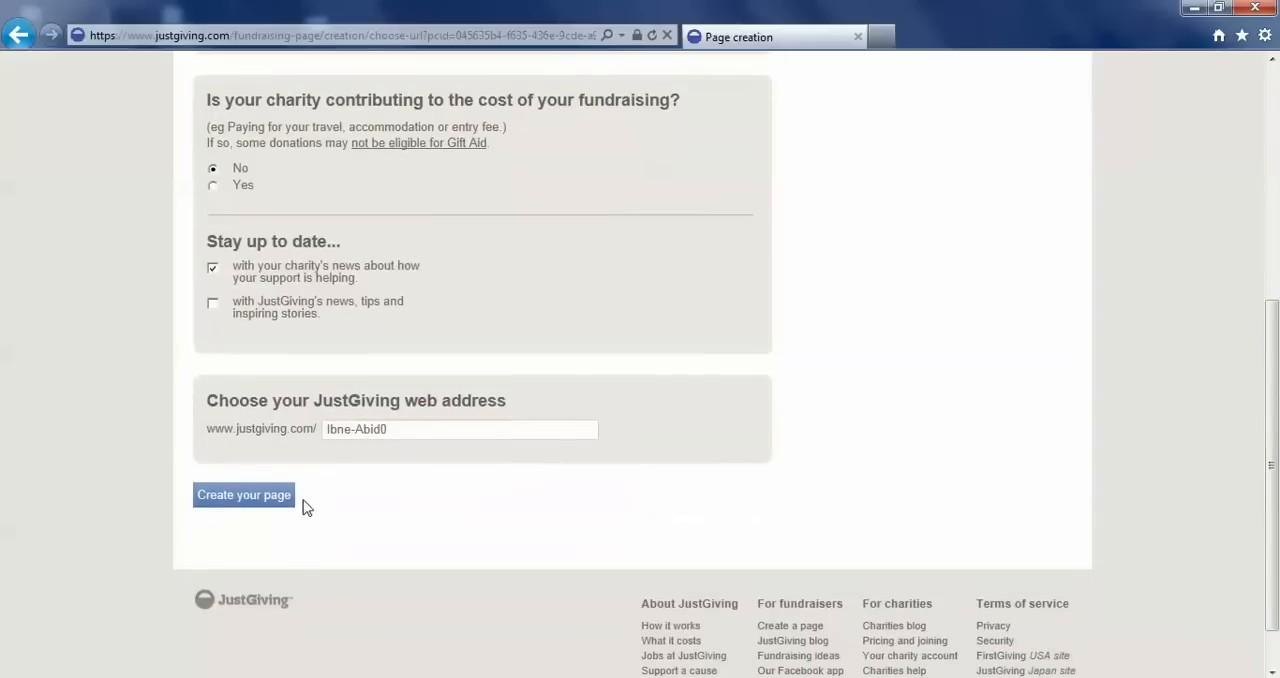
left_click(266, 505)
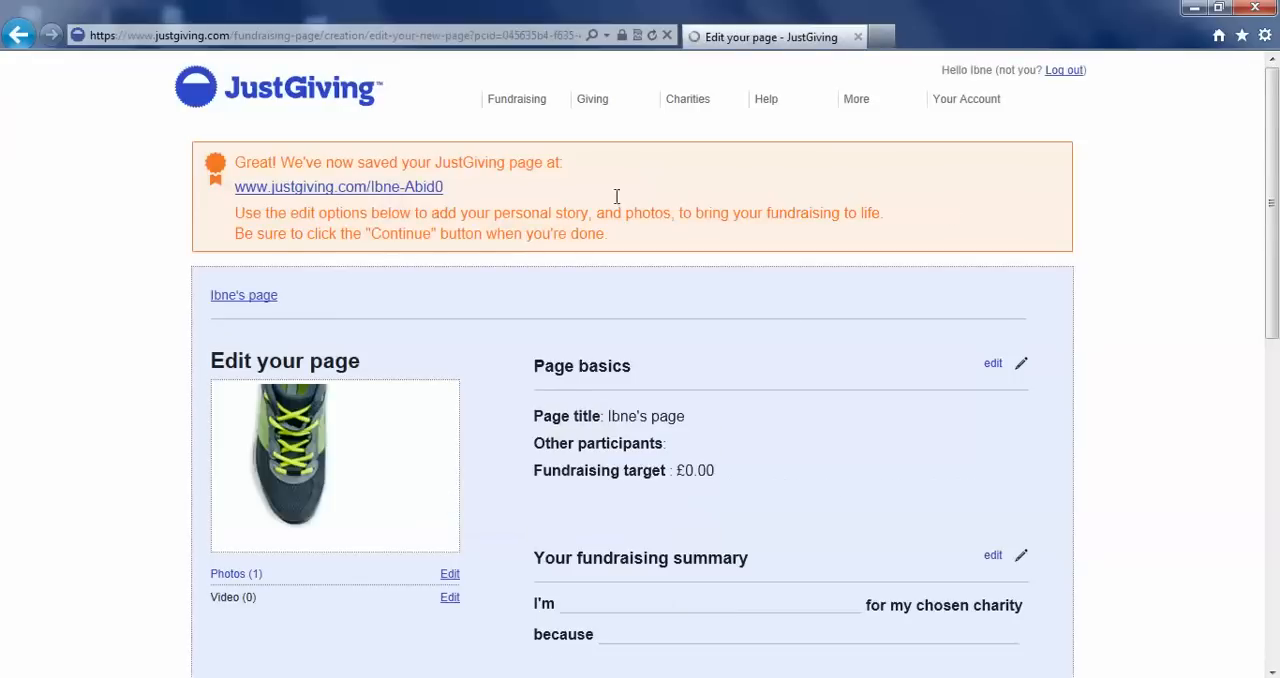
Set the fundraising target to £100 in the page basics and update them.
left_click_drag(1271, 211, 1270, 245)
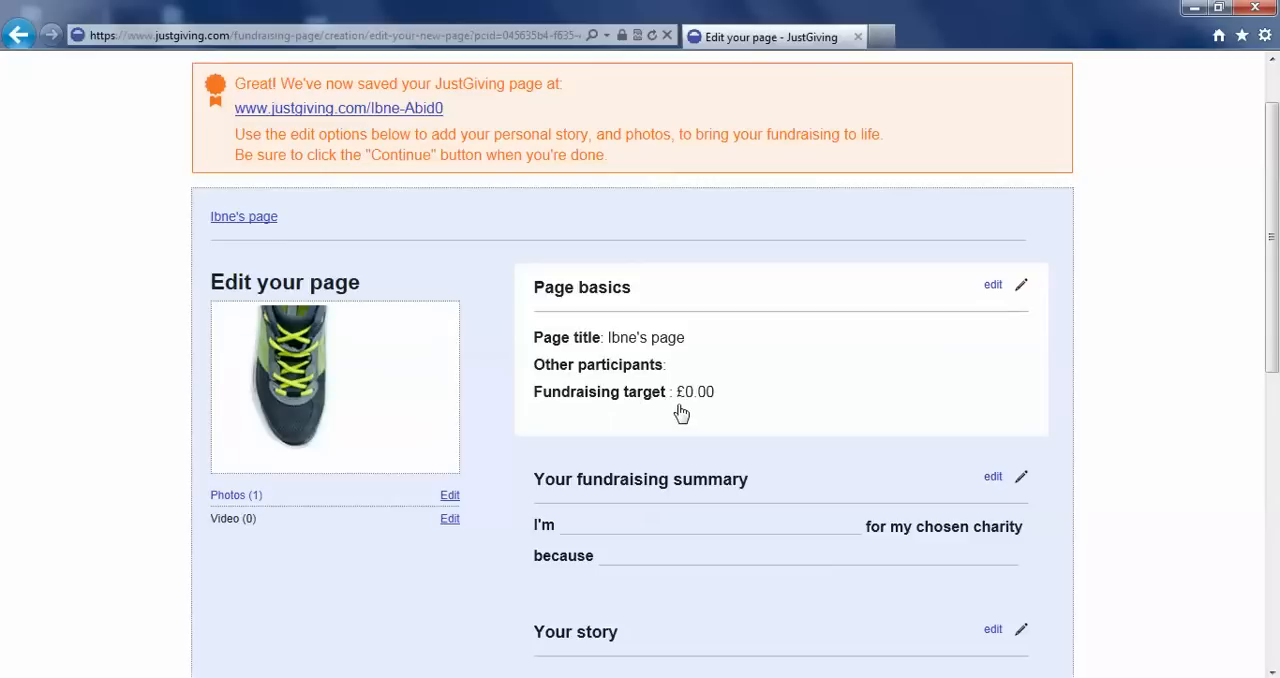
left_click(992, 290)
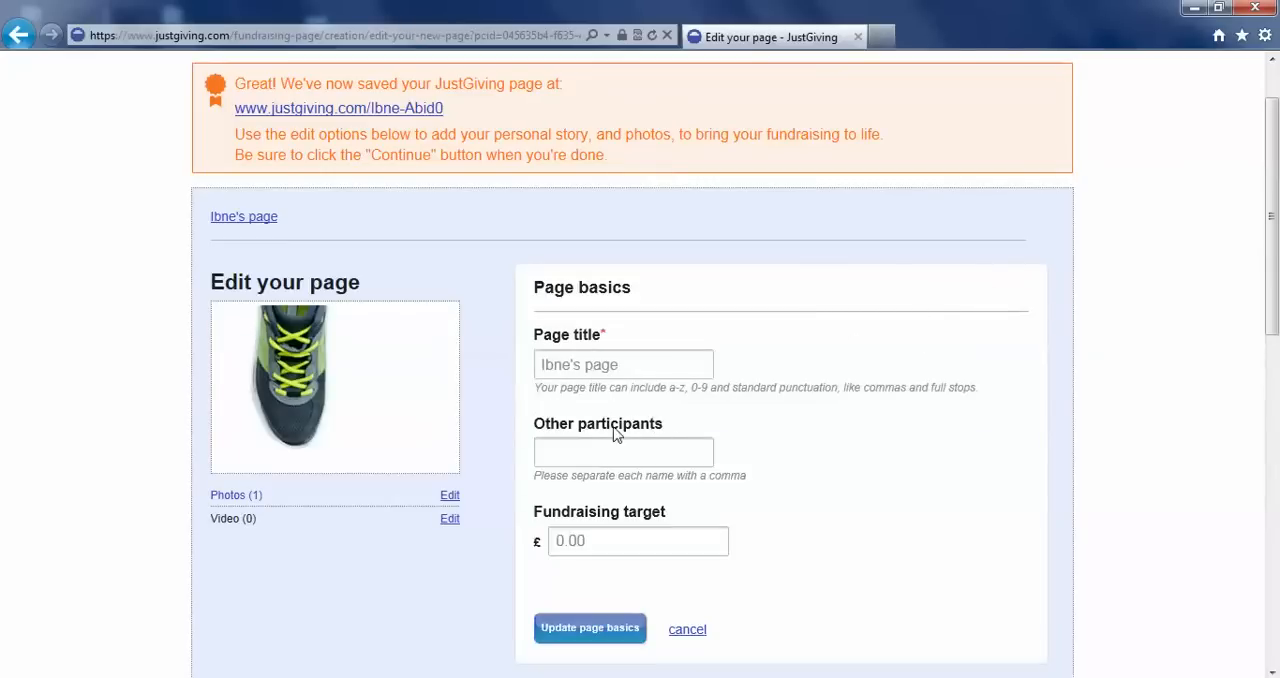
left_click(562, 540)
key("BackSpace")
type("1000")
key("BackSpace")
left_click_drag(1275, 218, 1260, 252)
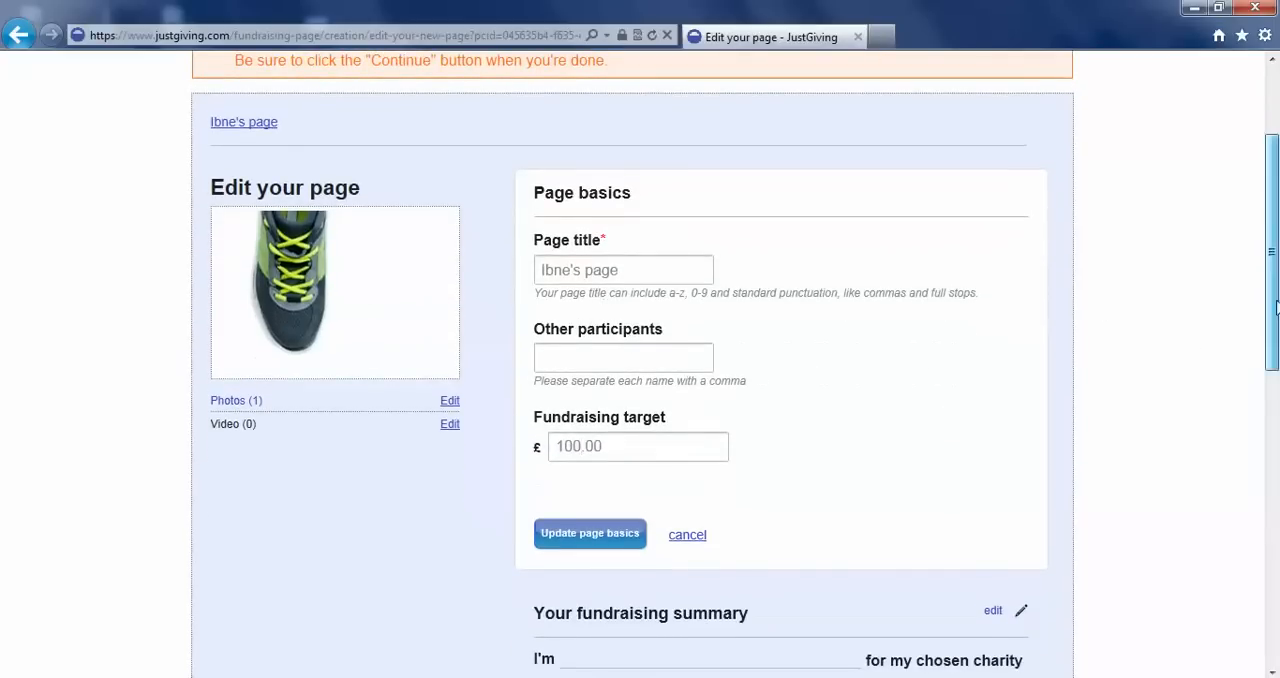
left_click_drag(1270, 309, 1269, 371)
left_click(610, 368)
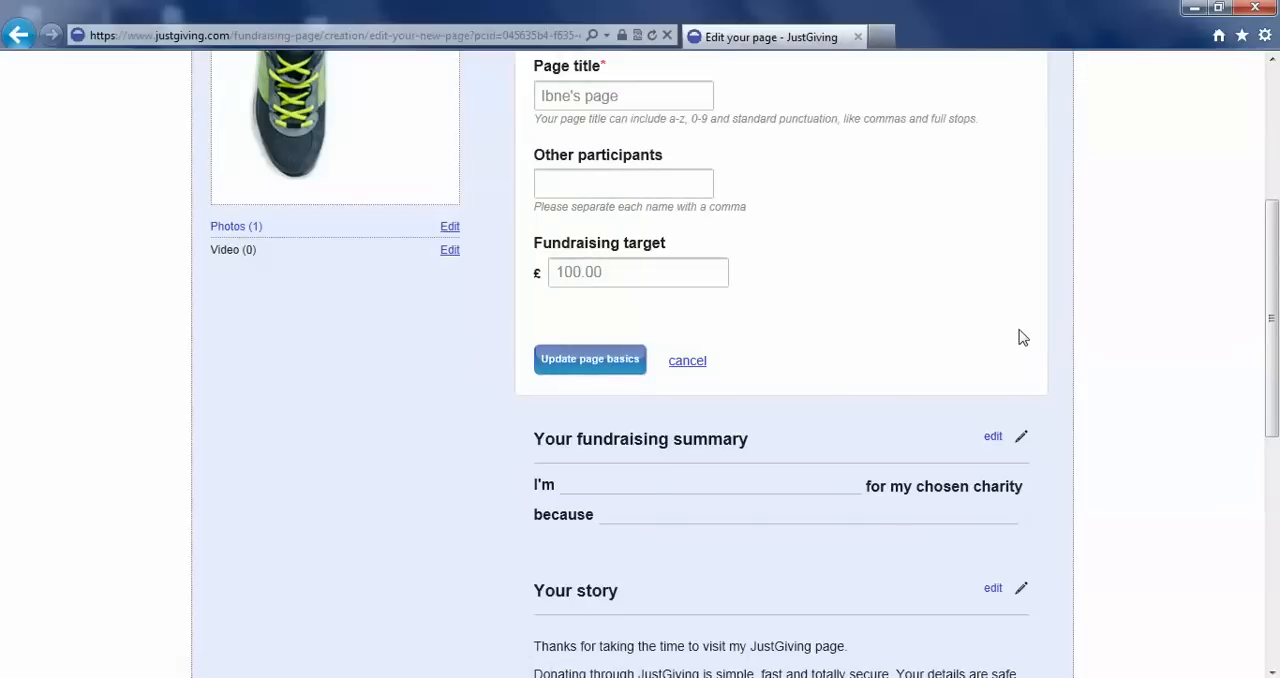
View the public fundraising page at its saved web address and close it to return to the page editor.
scroll(1020, 334, "up", 1)
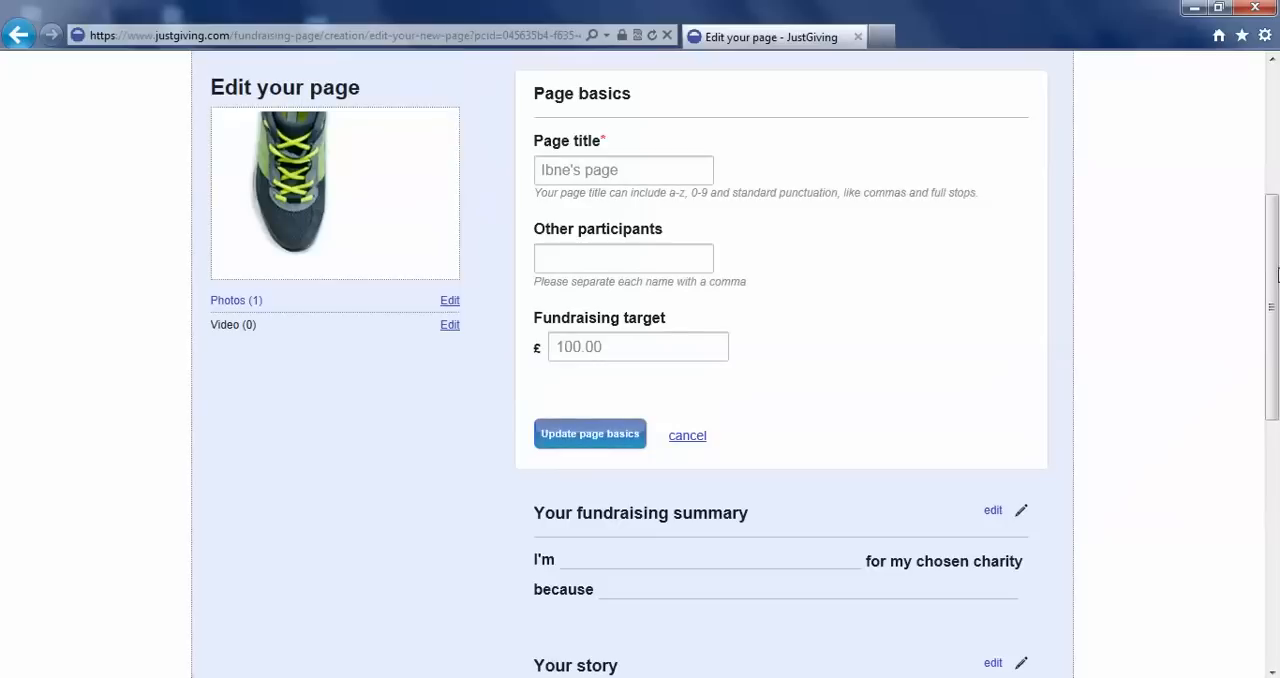
left_click_drag(1276, 267, 1265, 133)
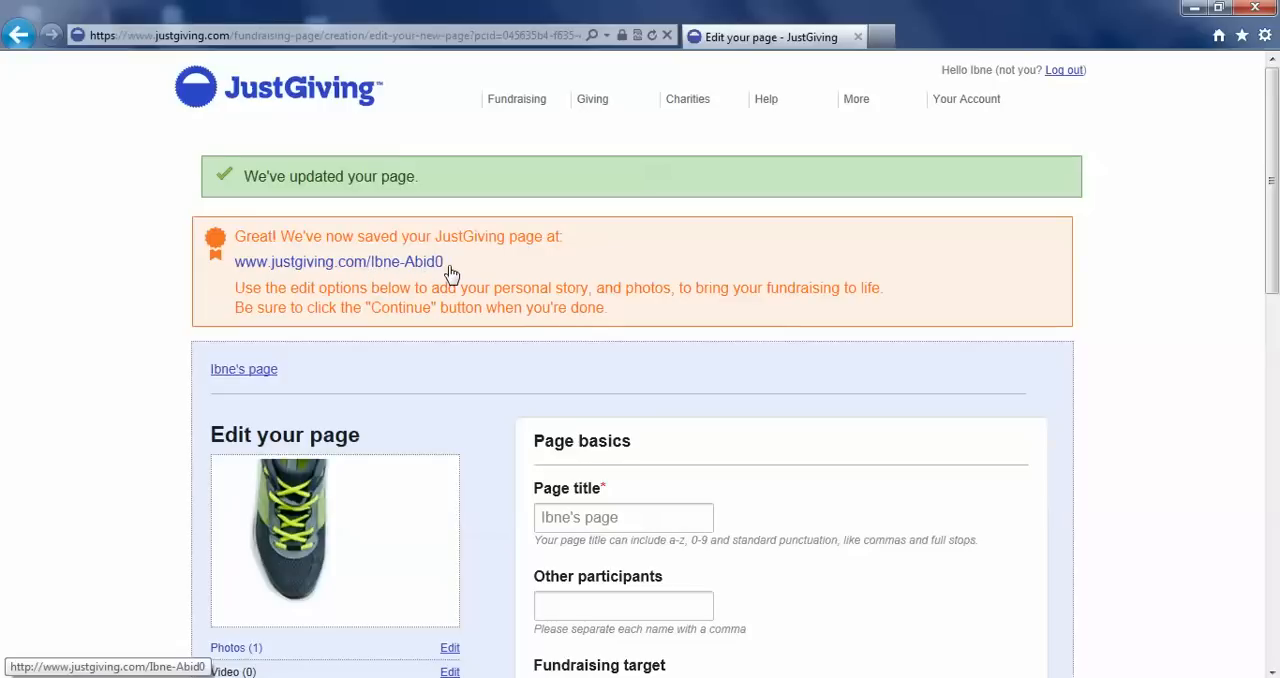
left_click(369, 266)
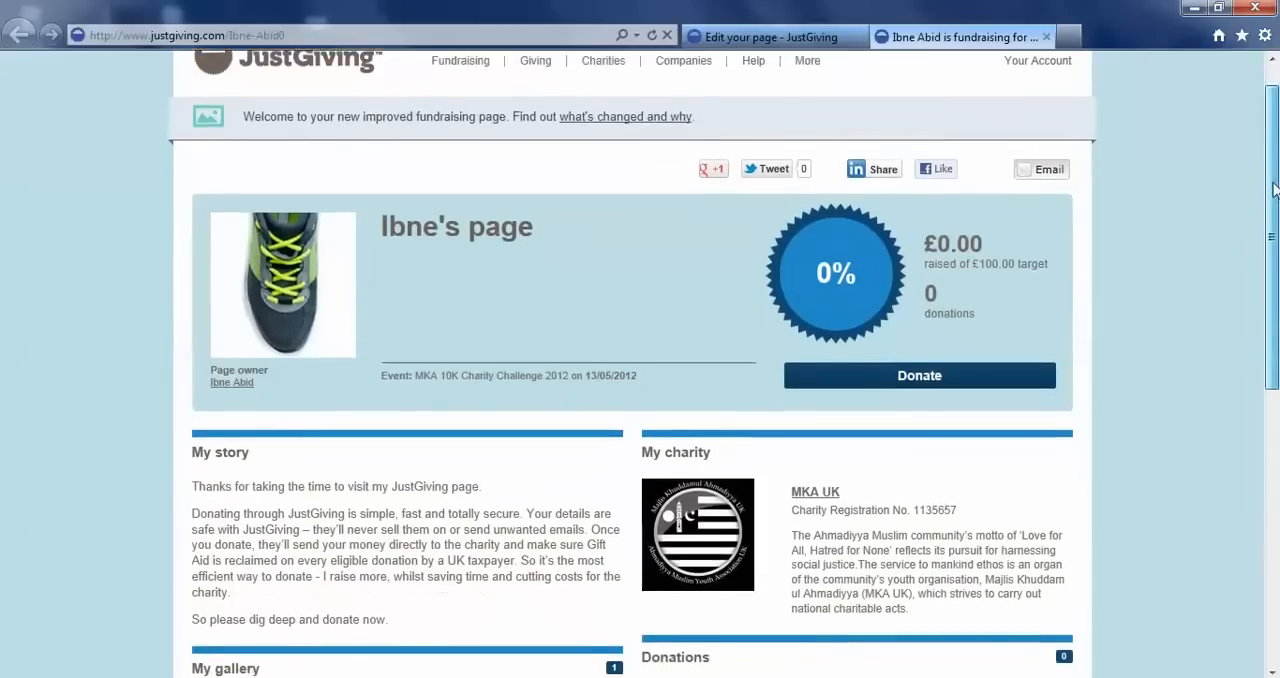
scroll(1276, 200, "down", 3)
left_click_drag(1276, 203, 1277, 159)
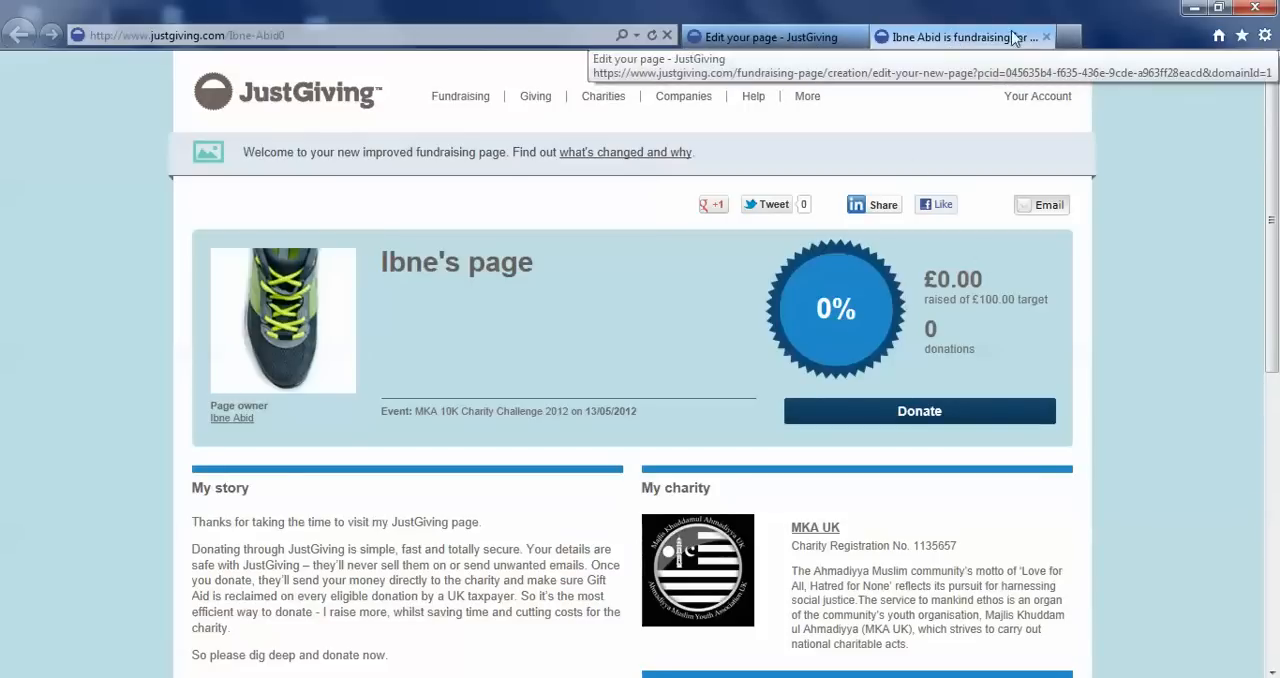
left_click(1046, 37)
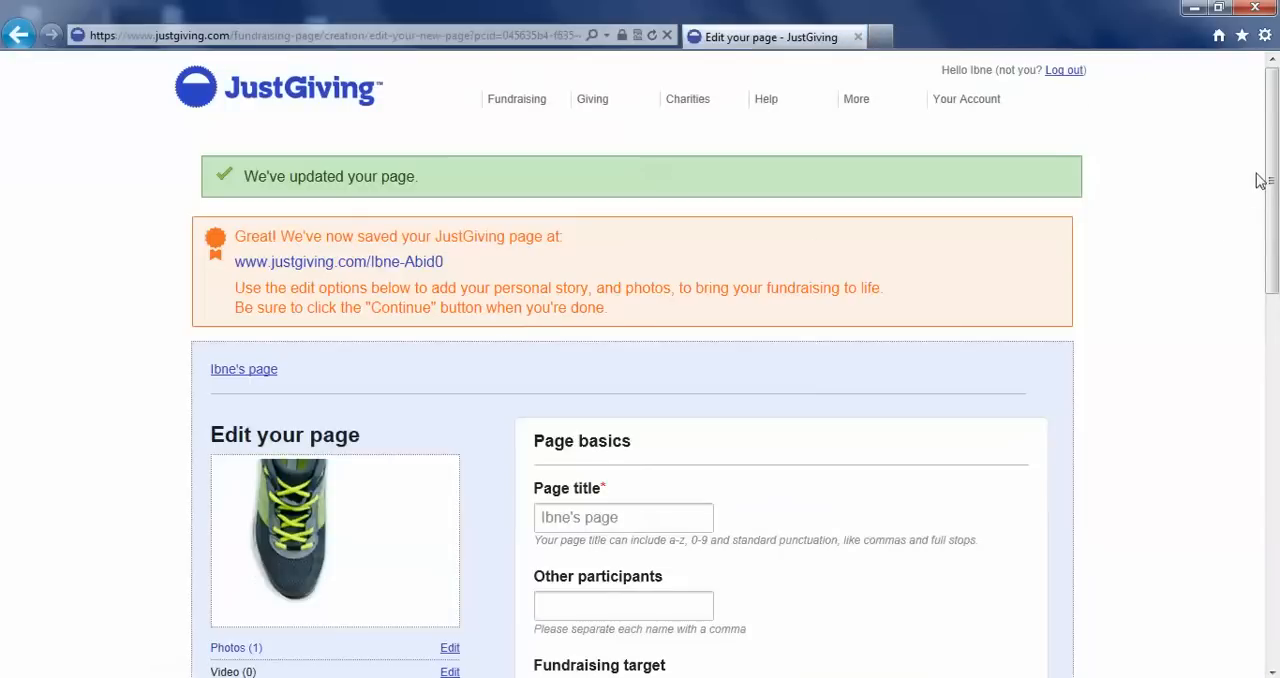
Go to the account's list of fundraising pages and open the active MKA 10K Charity Challenge 2012 page for management.
left_click_drag(1273, 160, 1273, 160)
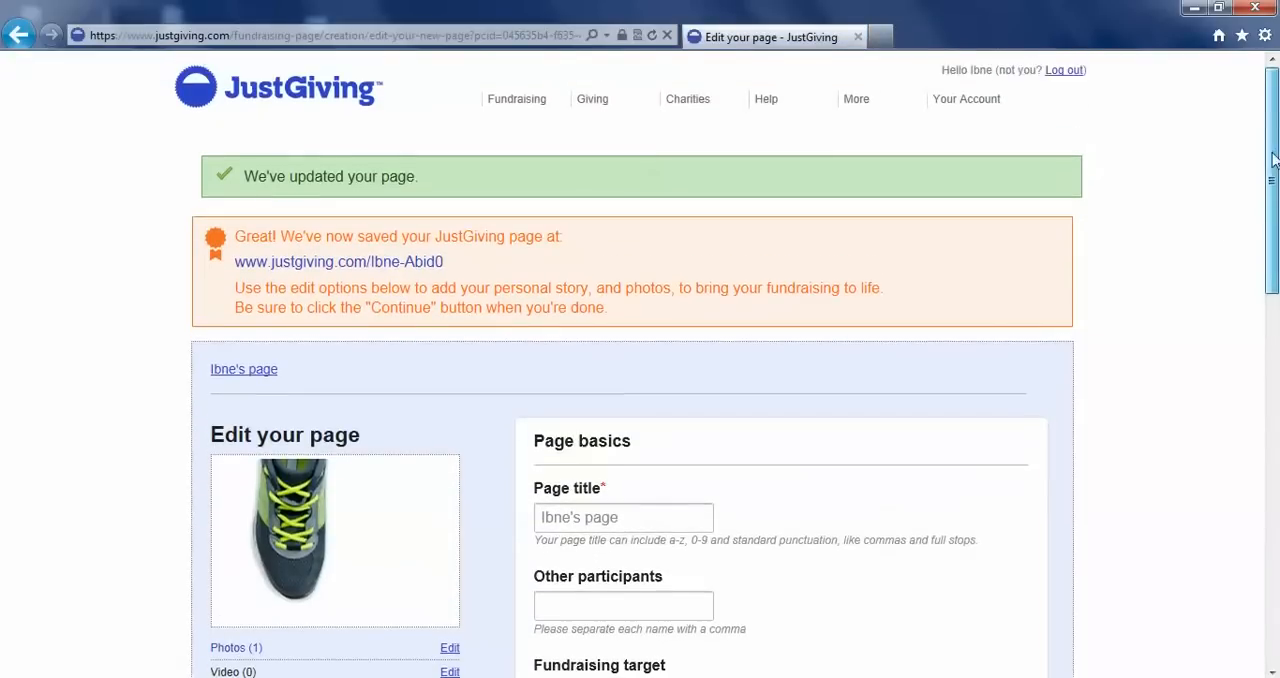
left_click(968, 106)
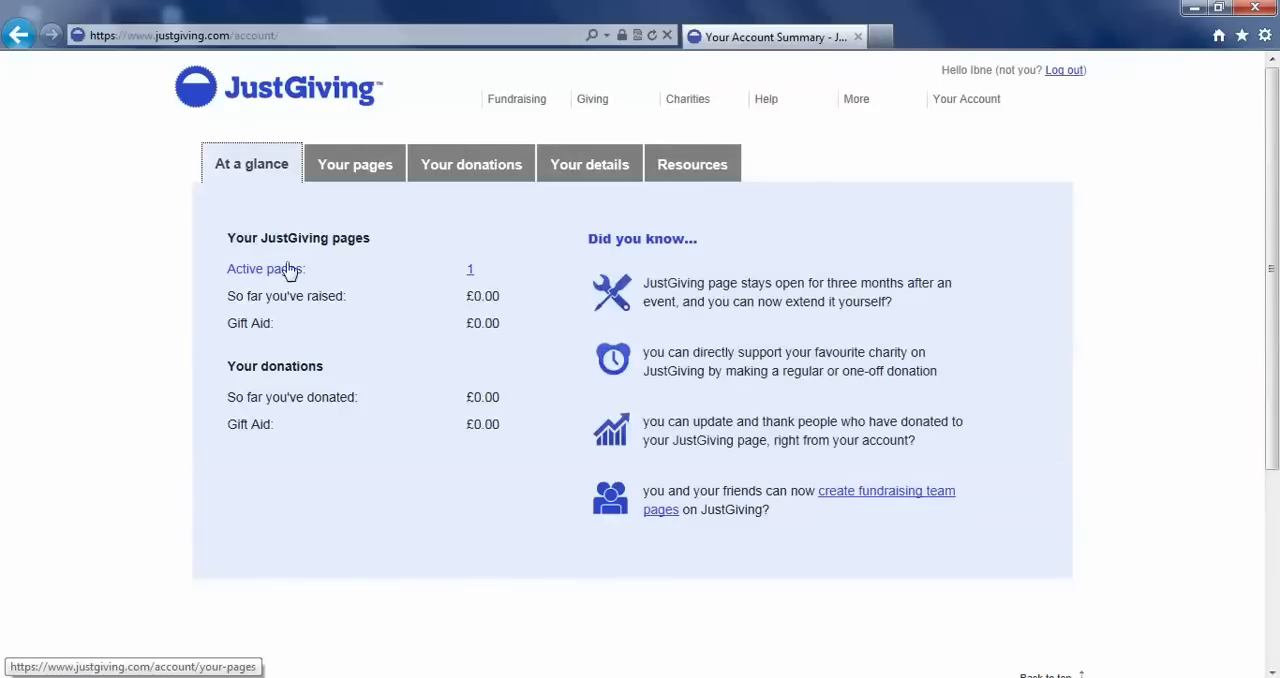
left_click(340, 170)
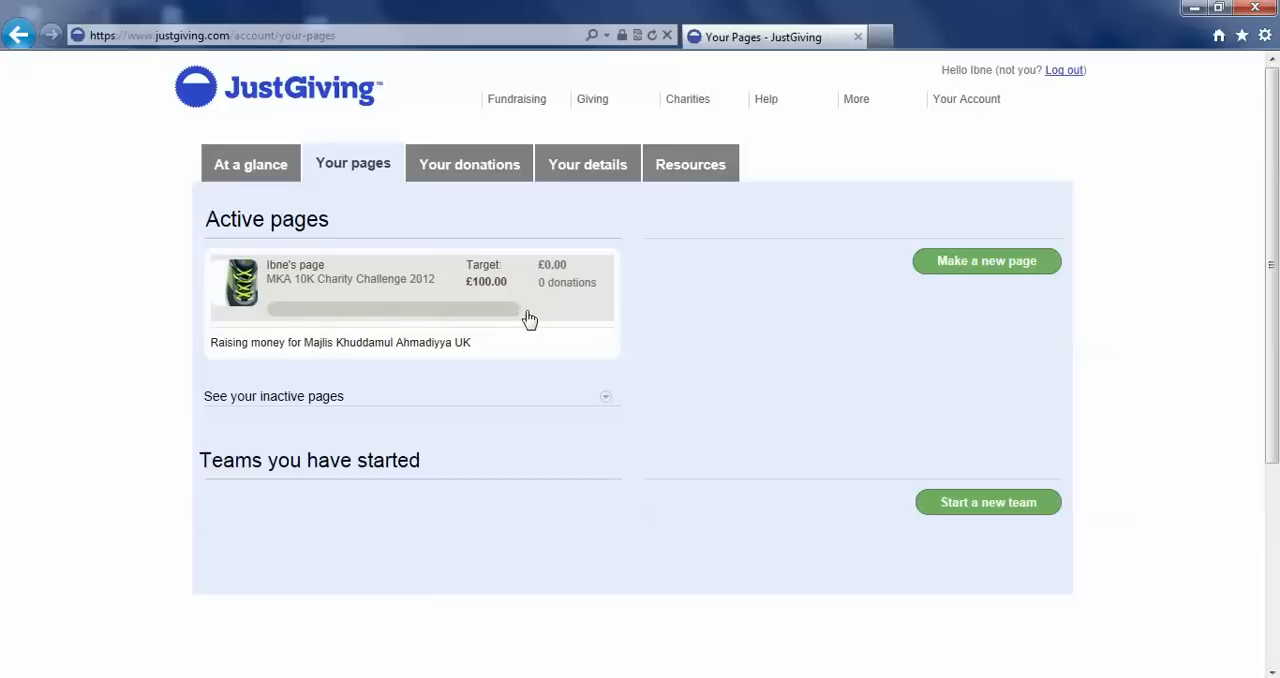
left_click(319, 307)
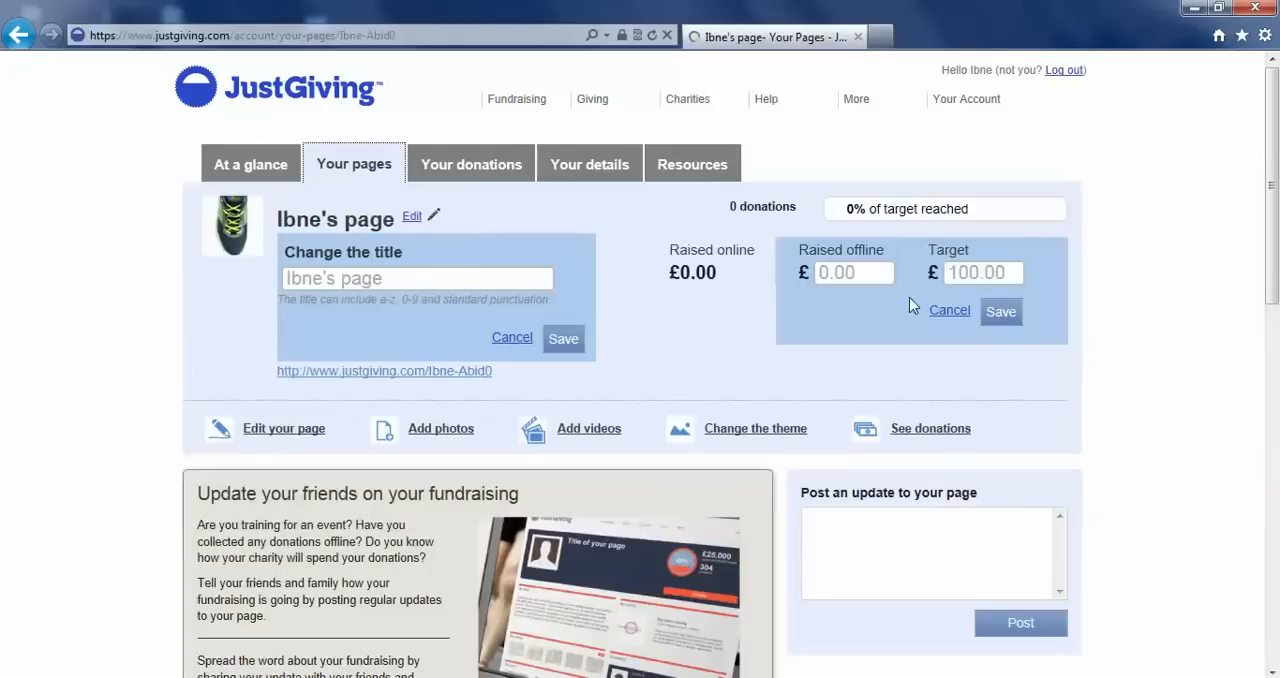
Set the fundraising page's target to £300 and save it.
mouse_move(1278, 185)
left_mouse_down()
mouse_move(1276, 255)
mouse_move(1275, 203)
left_mouse_up()
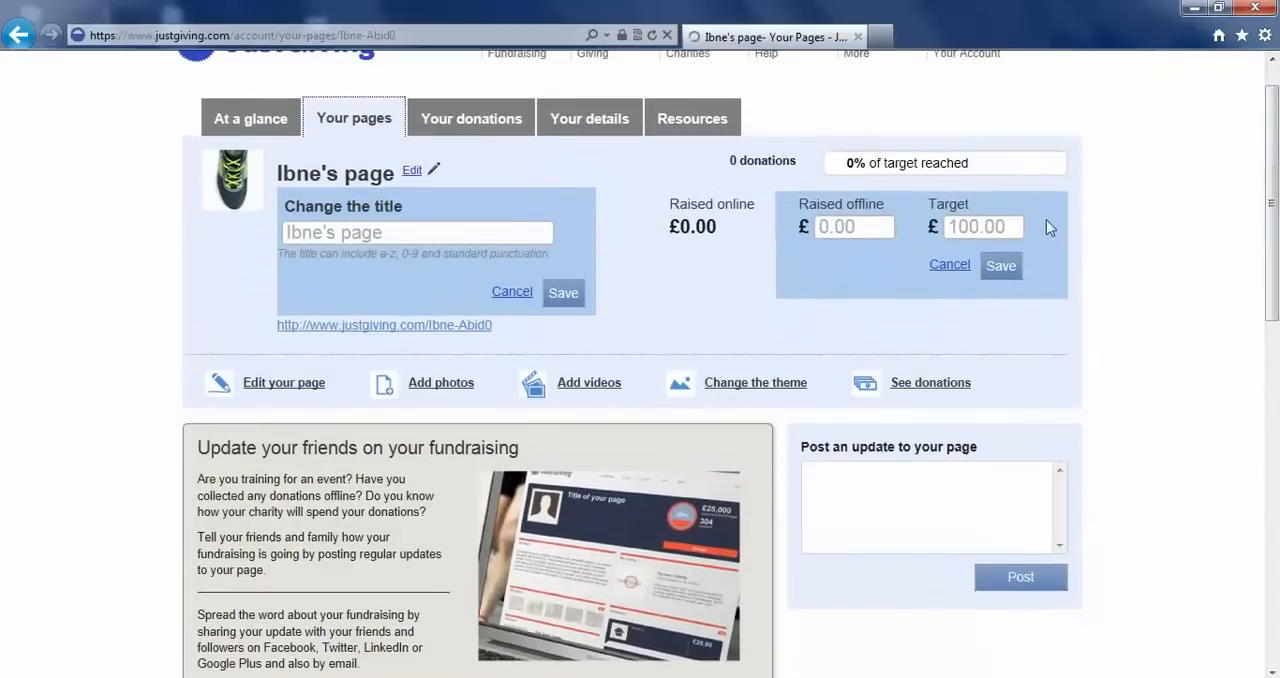
double_click(963, 226)
type("300")
left_click_drag(978, 226, 930, 215)
key("BackSpace")
type("100")
key("BackSpace")
key("BackSpace")
type("300")
left_click(1000, 265)
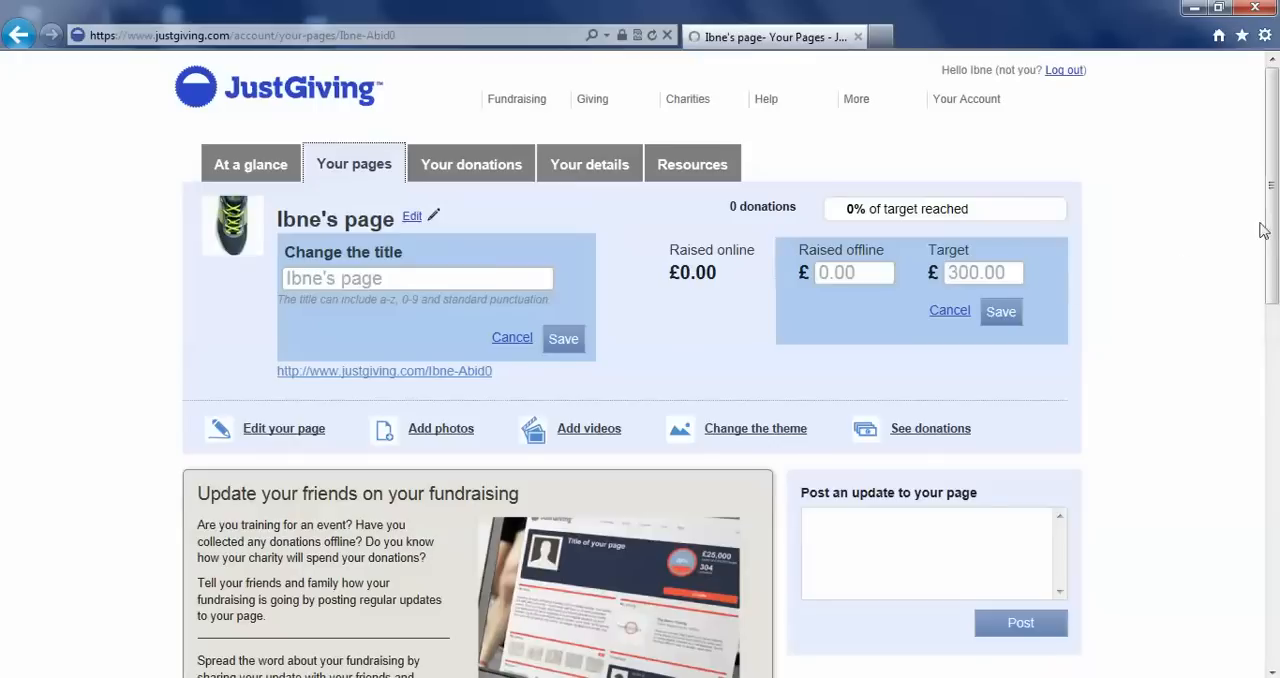
left_click_drag(1273, 187, 1273, 247)
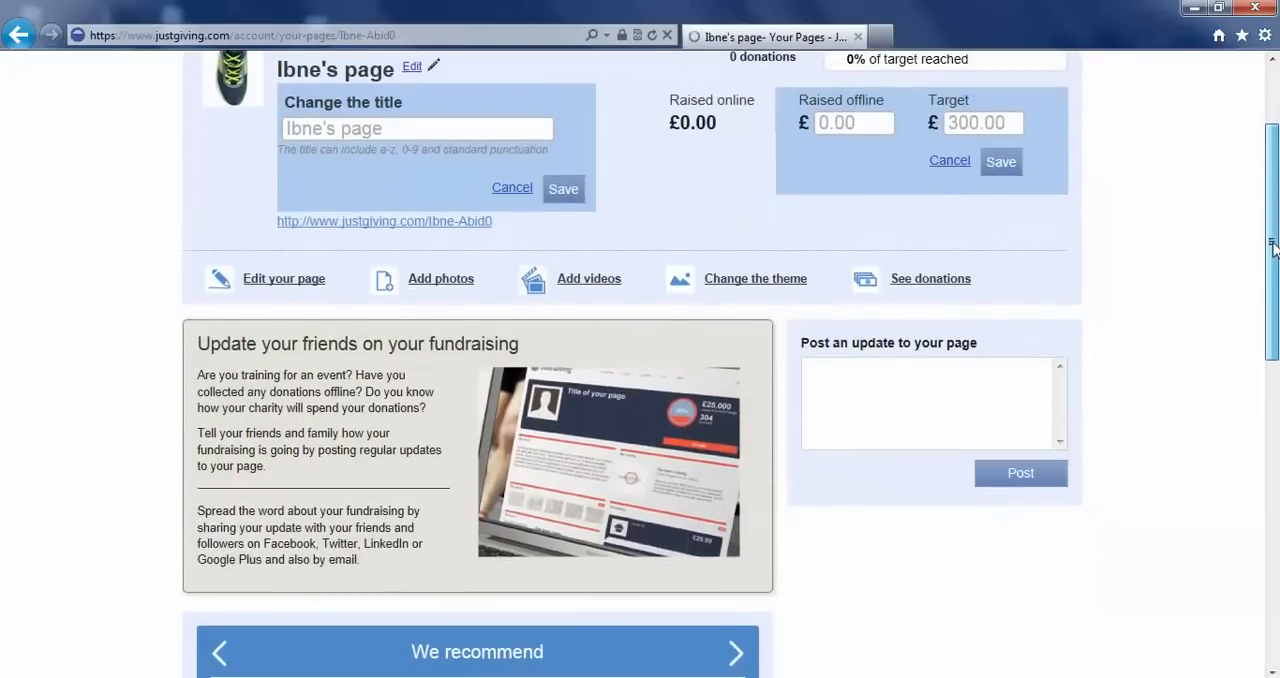